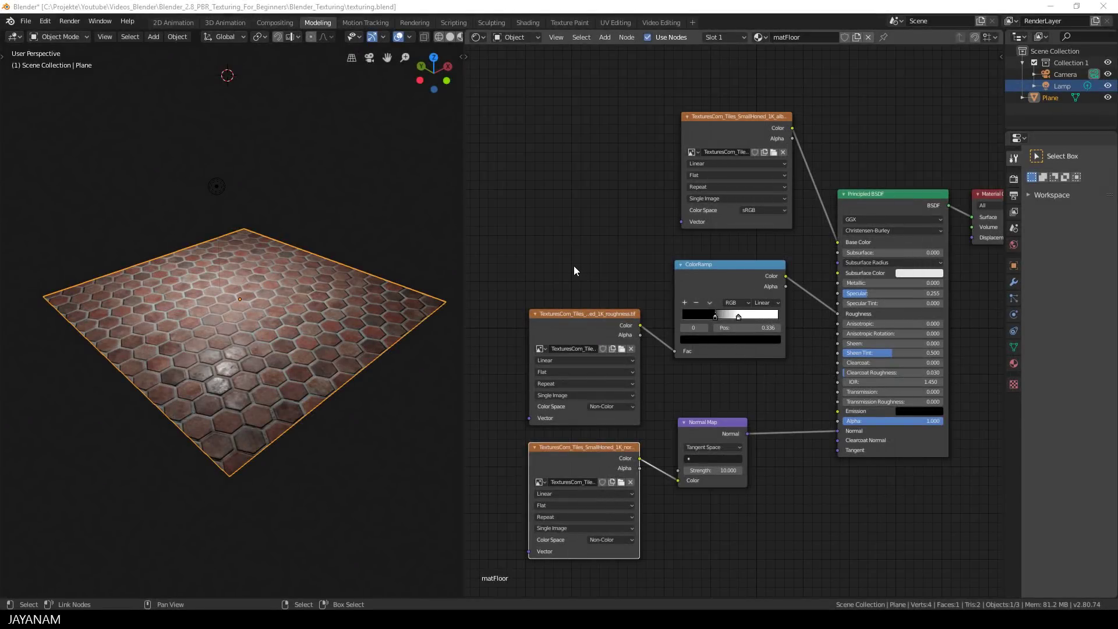
Step: Move the roughness ColorRamp's white stop from 0.336 to 0.614 and nudge the normal-map node down
mouse_move(365, 320)
middle_mouse_down()
mouse_move(418, 316)
mouse_move(364, 315)
middle_mouse_up()
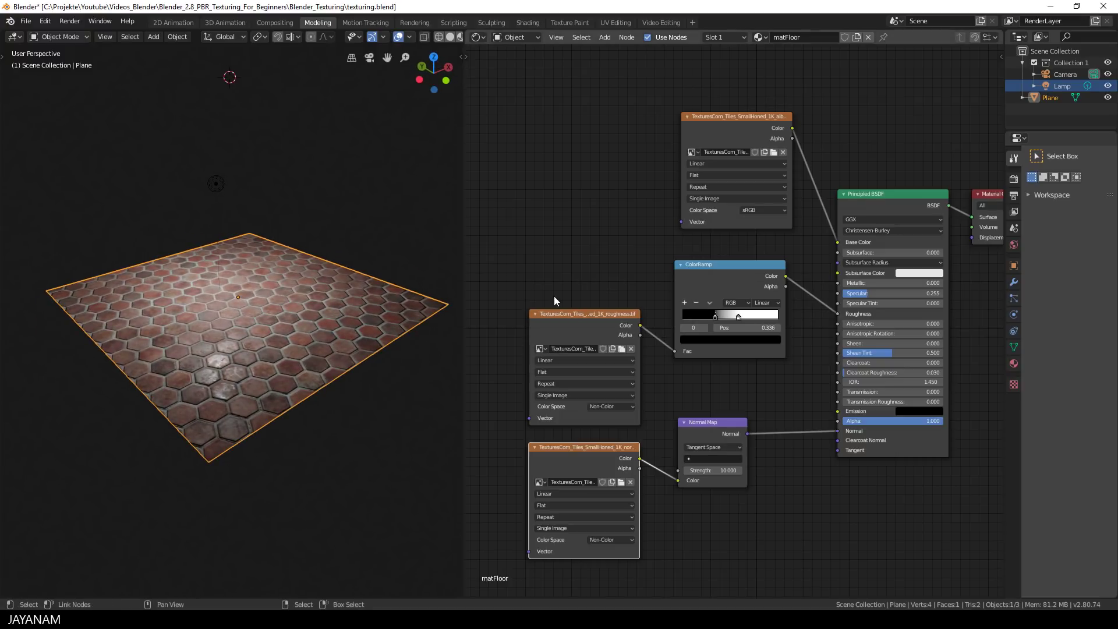
left_click(736, 116)
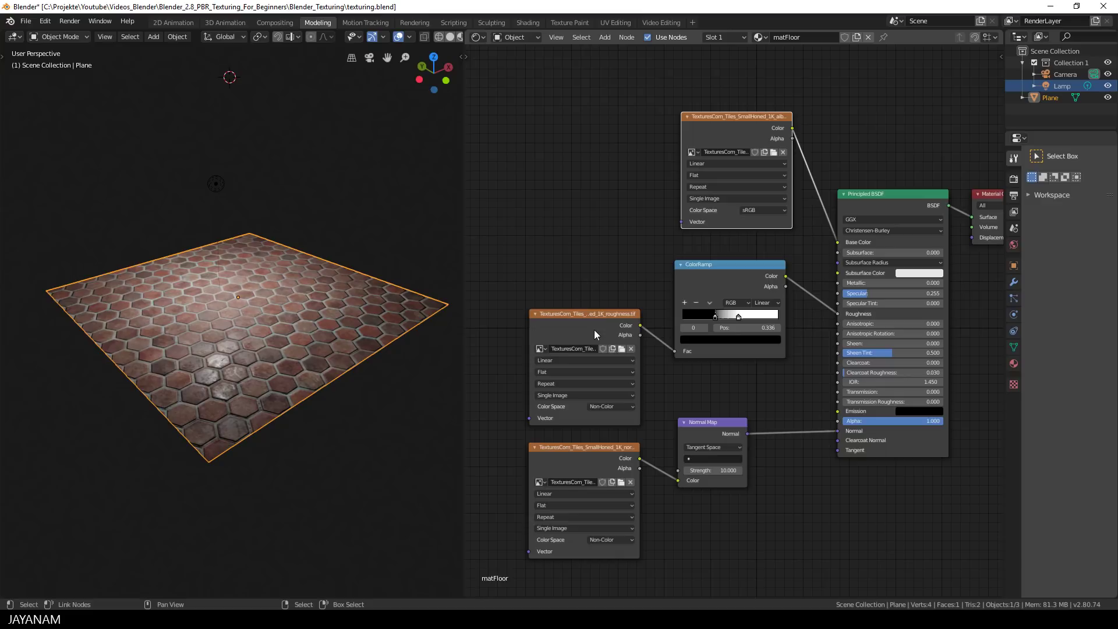
left_click(600, 314)
left_click_drag(739, 317, 742, 319)
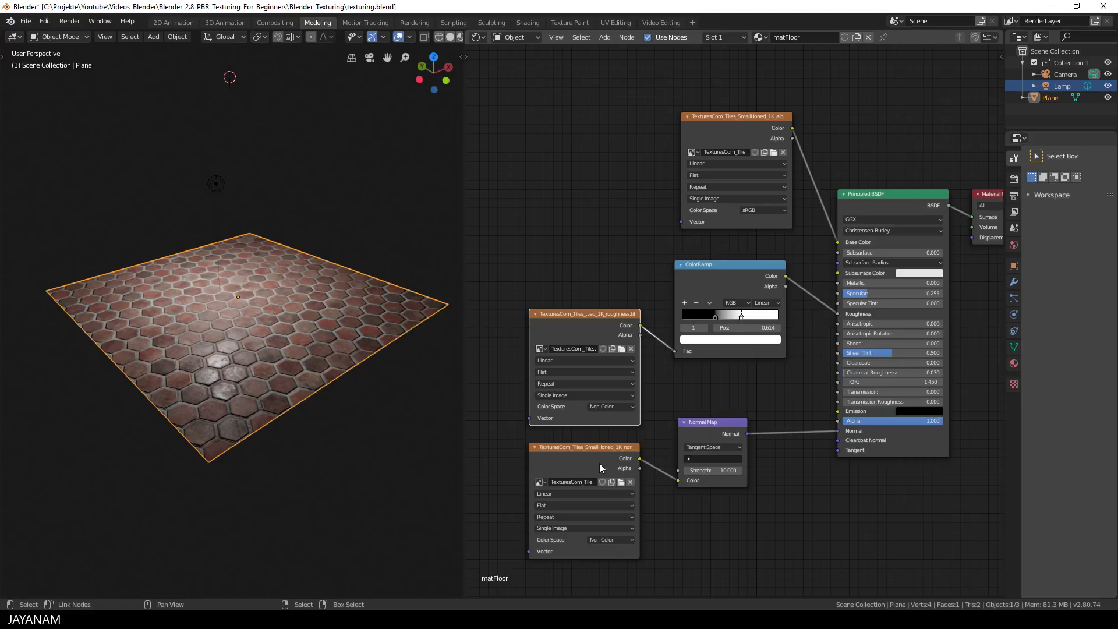
left_click_drag(599, 463, 602, 482)
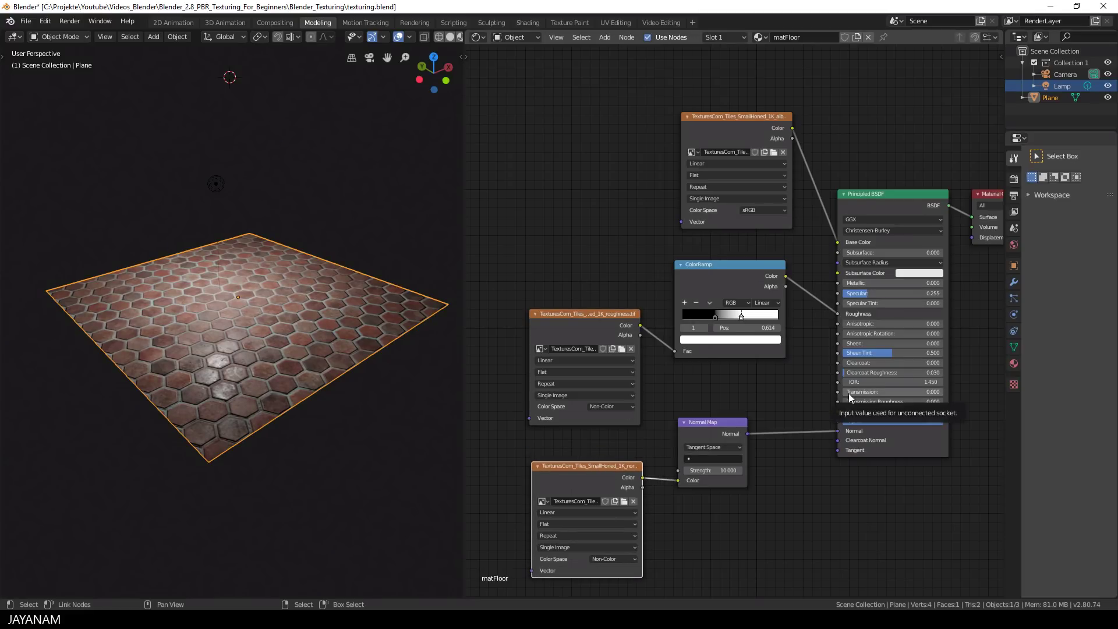
Step: Select the three Image Texture nodes and collapse them with H
left_click(688, 116)
left_click_drag(746, 115, 728, 218)
left_click(535, 314)
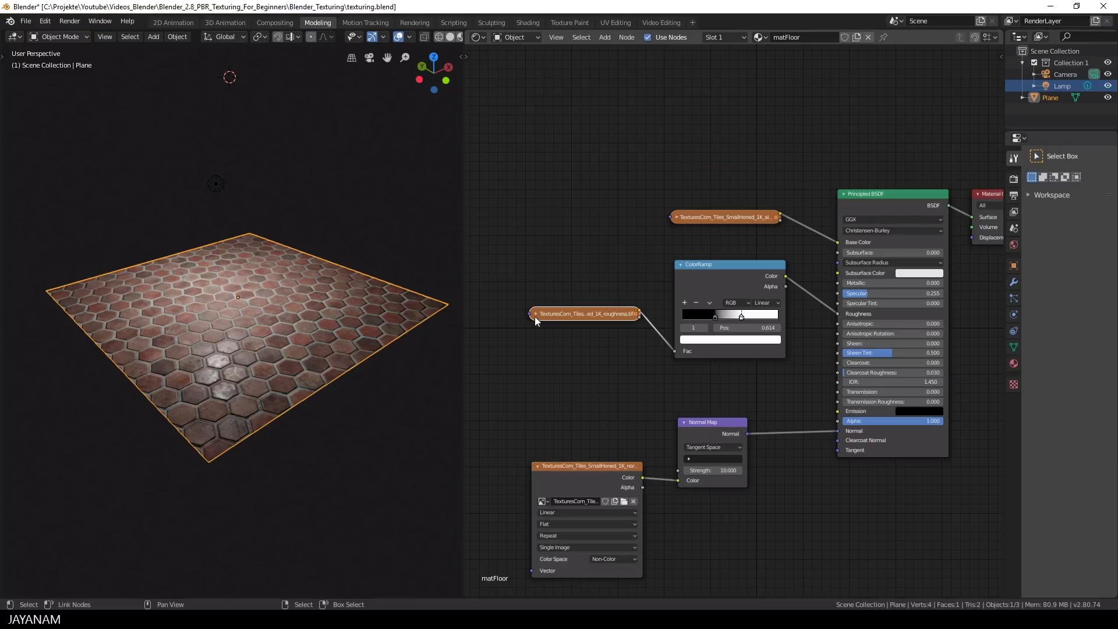
Step: Line the collapsed nodes up with Base Color, the ColorRamp and the Normal Map
left_click(536, 466)
left_click_drag(536, 470, 538, 481)
left_click_drag(710, 264, 707, 302)
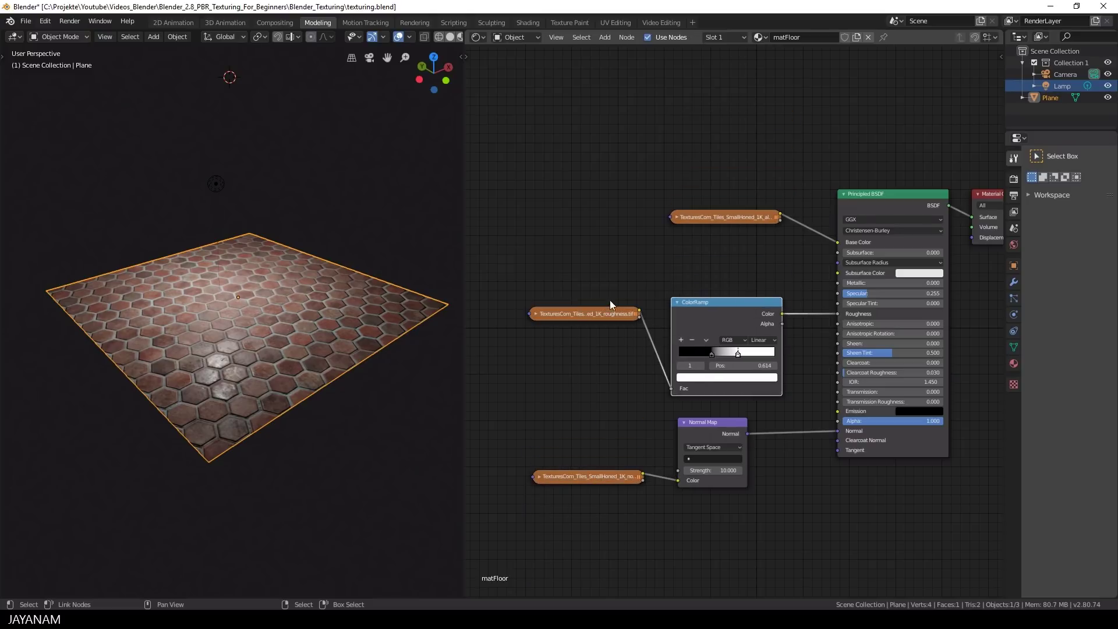
left_click_drag(598, 314, 581, 386)
left_click_drag(719, 217, 719, 246)
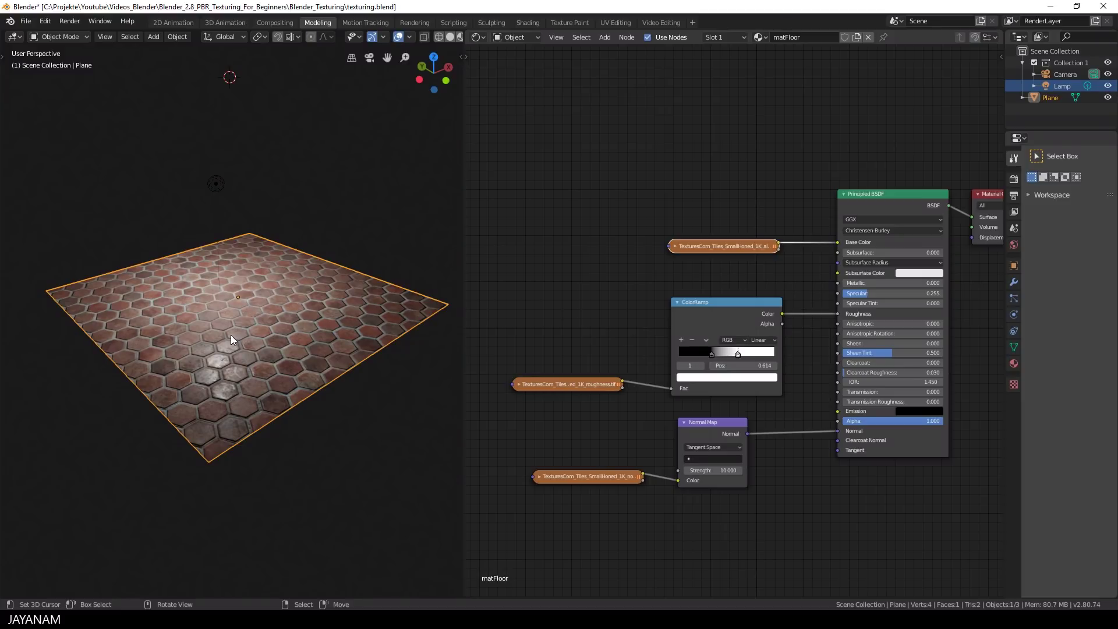
Step: Enter Texture Paint mode and cycle the roughness, normal-map and albedo texture slots, ending on albedo
left_click(65, 36)
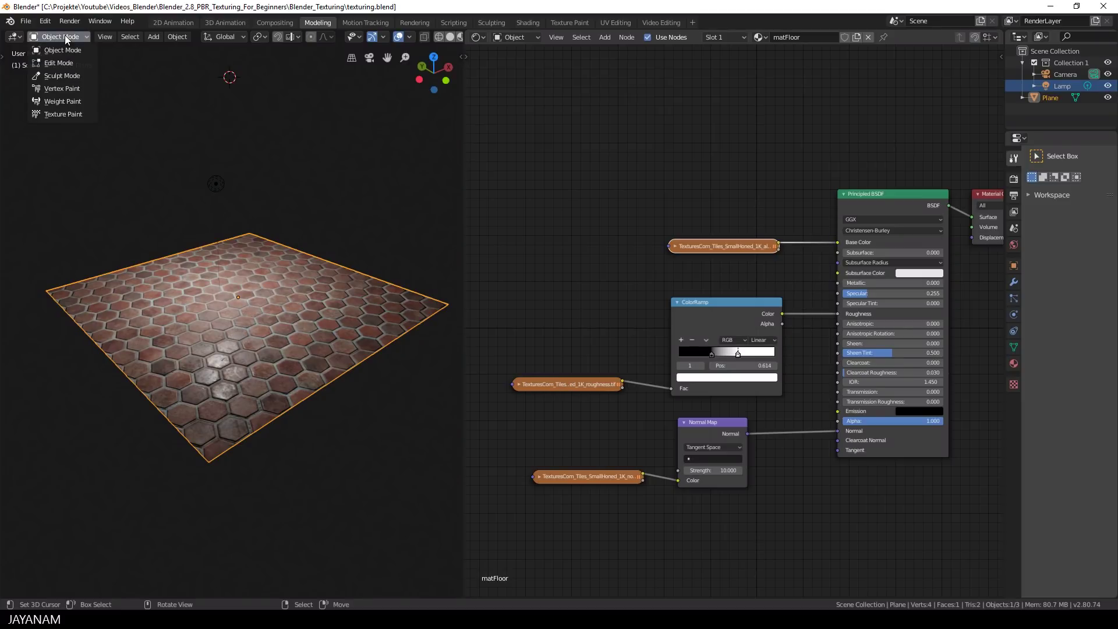
left_click(55, 115)
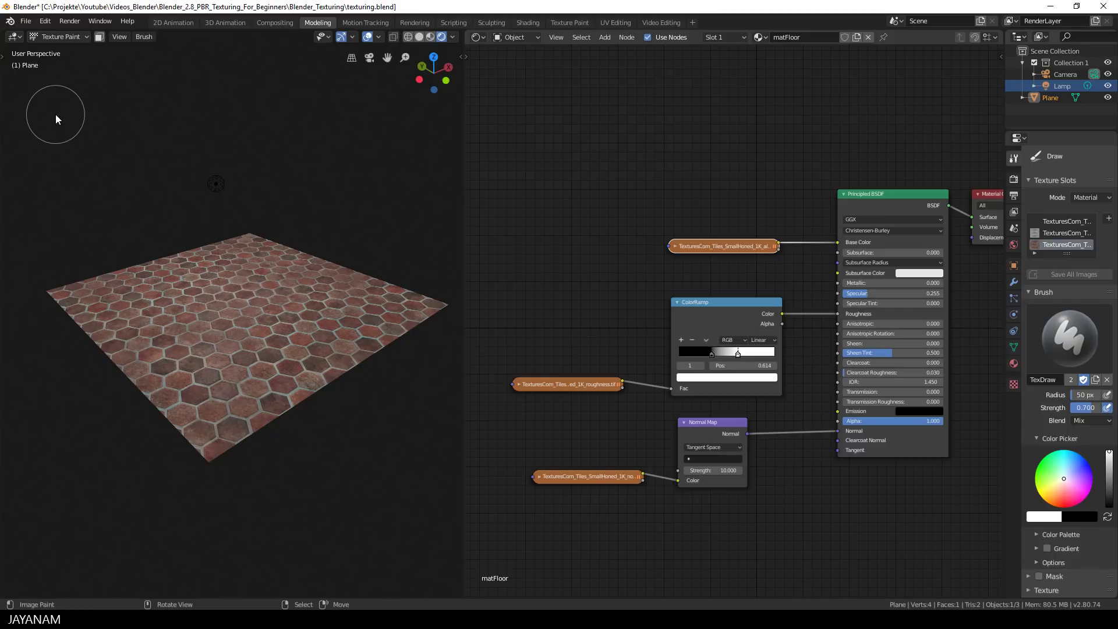
left_click(1048, 231)
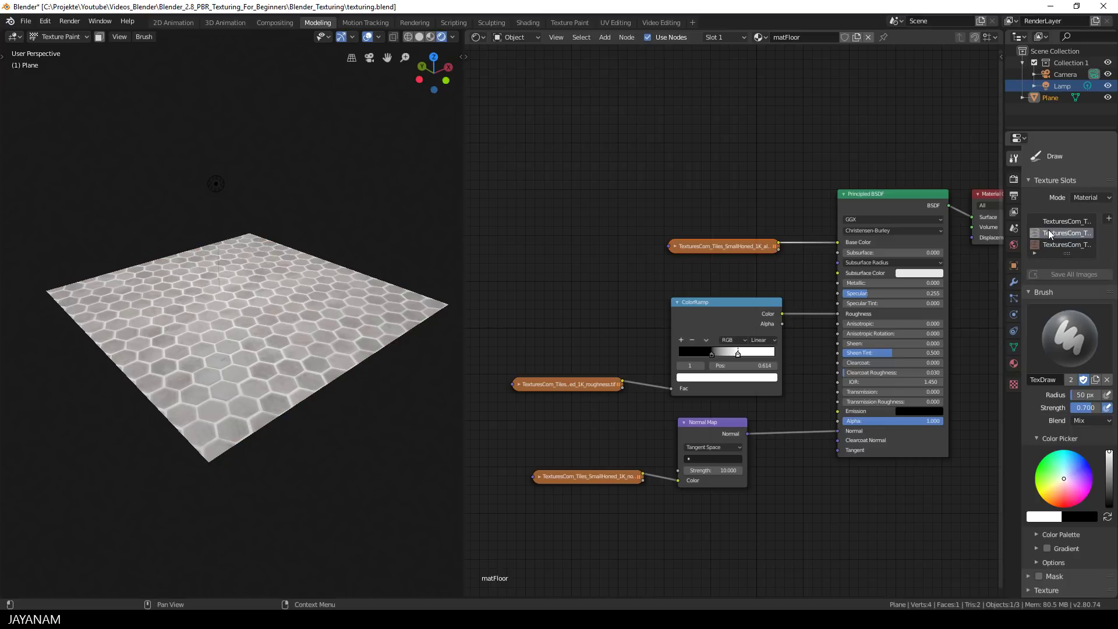
left_click(1050, 219)
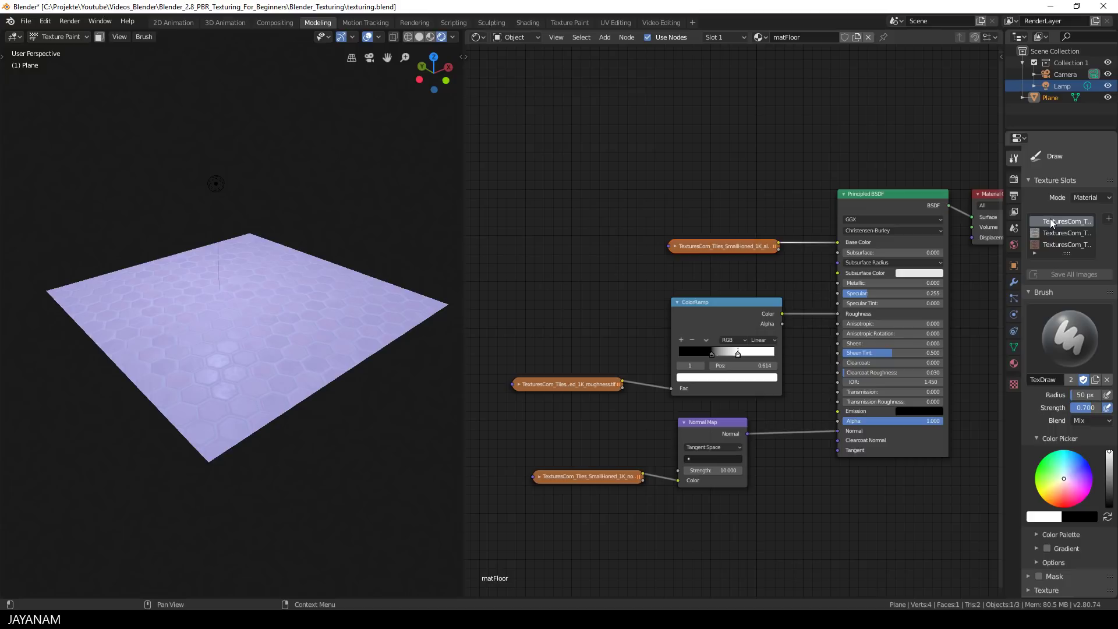
left_click(1048, 243)
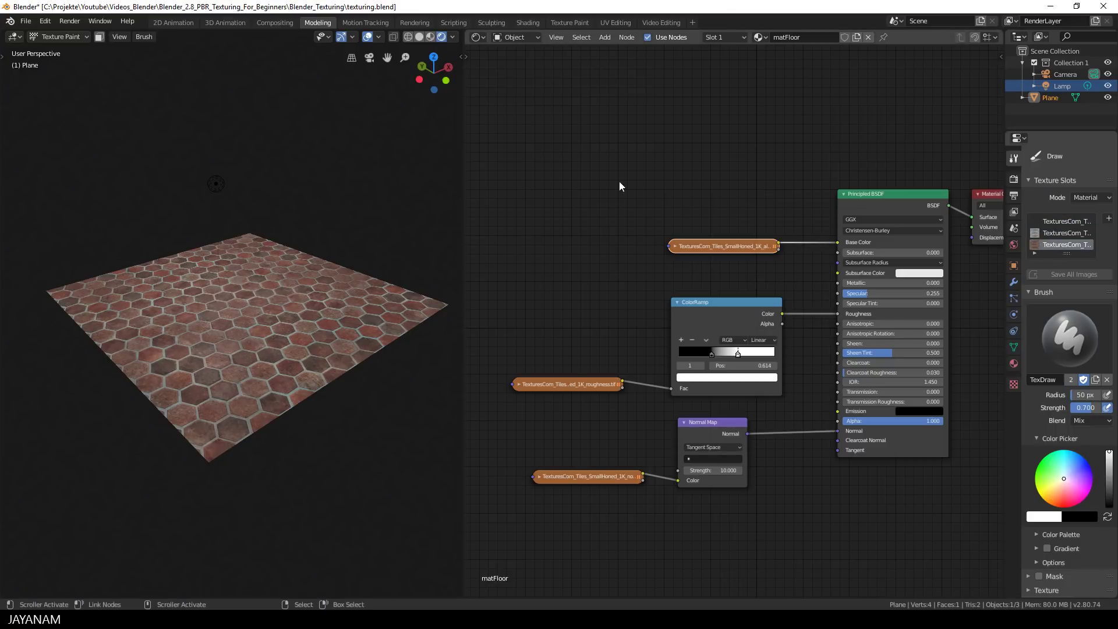
left_click(378, 37)
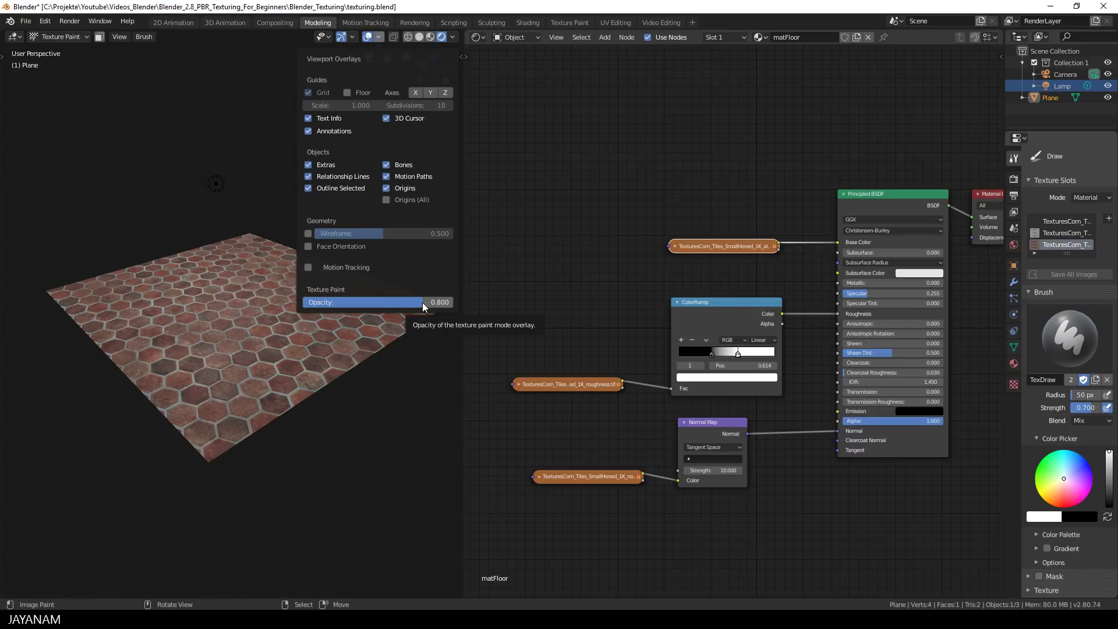
Step: Lower Texture Paint Opacity from 0.800 to 0.000 and orbit to view the shaded floor
left_click_drag(422, 302, 304, 302)
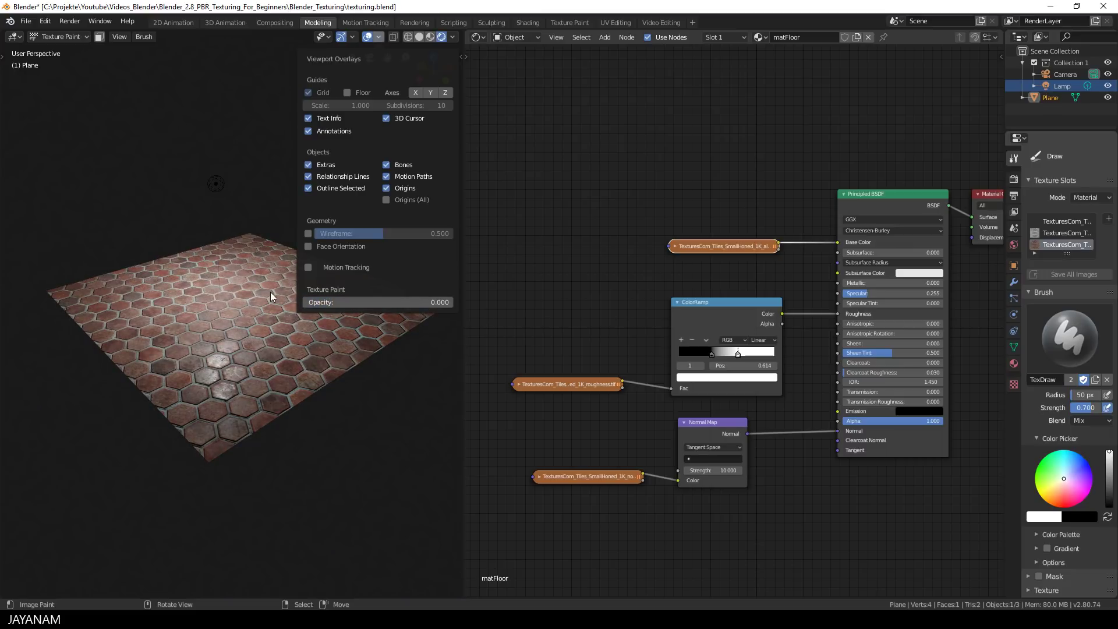
mouse_move(229, 284)
middle_mouse_down()
mouse_move(258, 377)
mouse_move(259, 363)
middle_mouse_up()
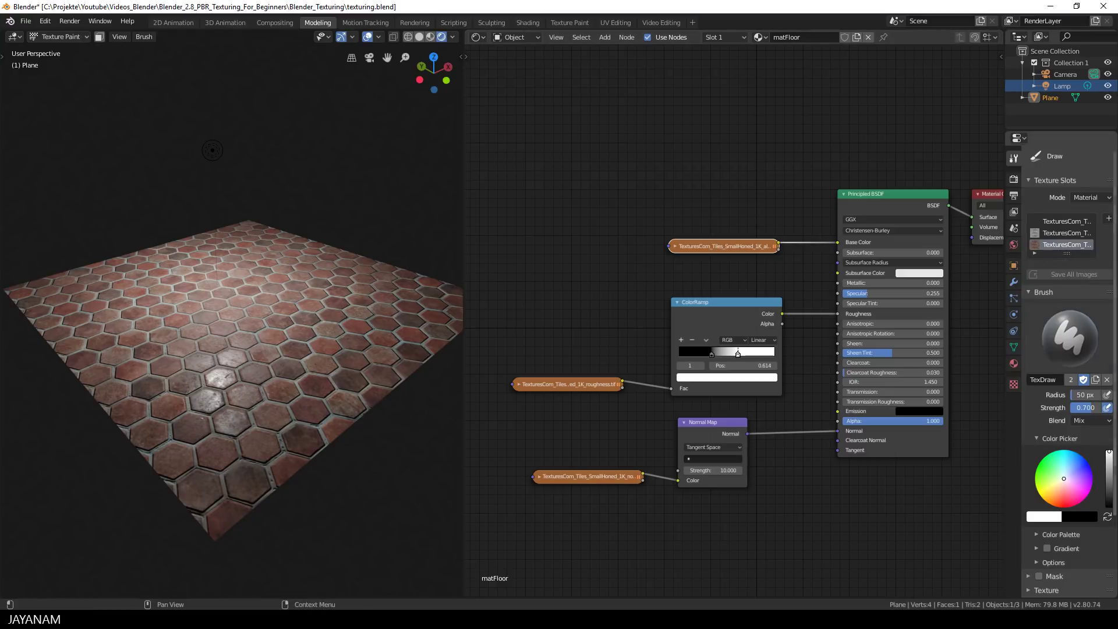
Step: Set brush Strength to 1.000, paint and undo a white test stroke, then save texturing.blend
left_click_drag(1092, 406, 1104, 411)
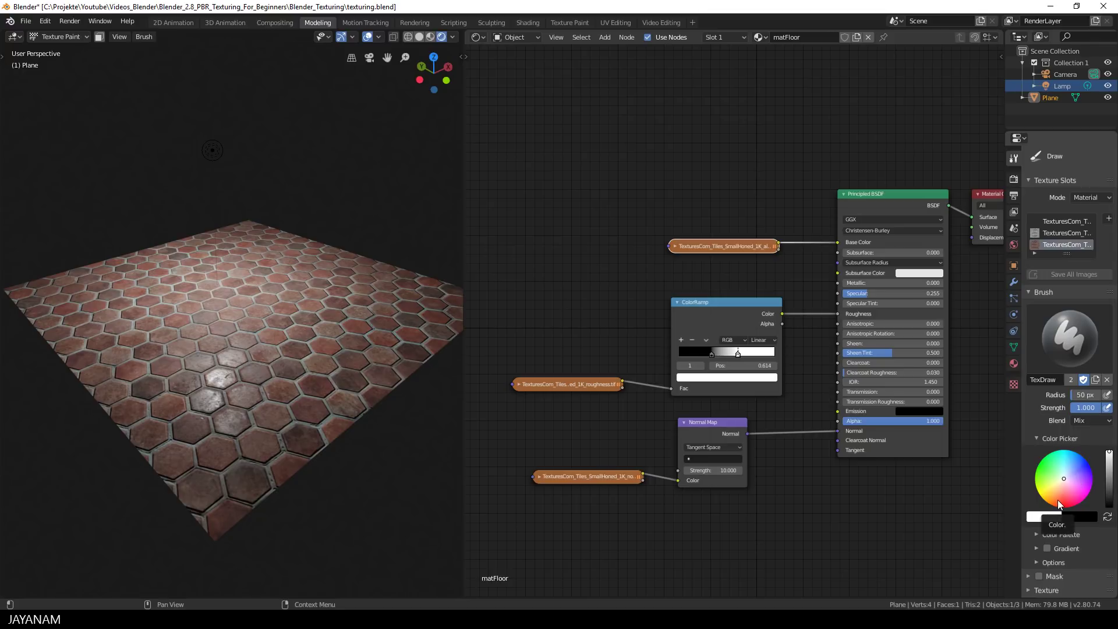
scroll(229, 372, "up", 2)
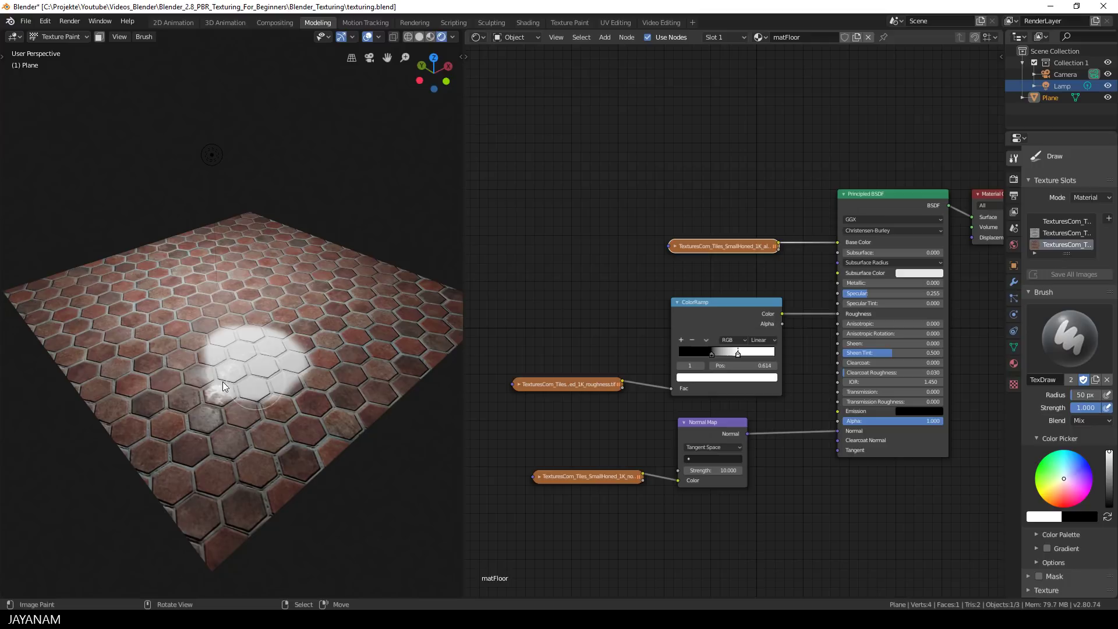
mouse_move(223, 382)
left_mouse_down()
mouse_move(256, 397)
mouse_move(243, 402)
mouse_move(310, 389)
left_mouse_up()
middle_click_drag(309, 389, 315, 393)
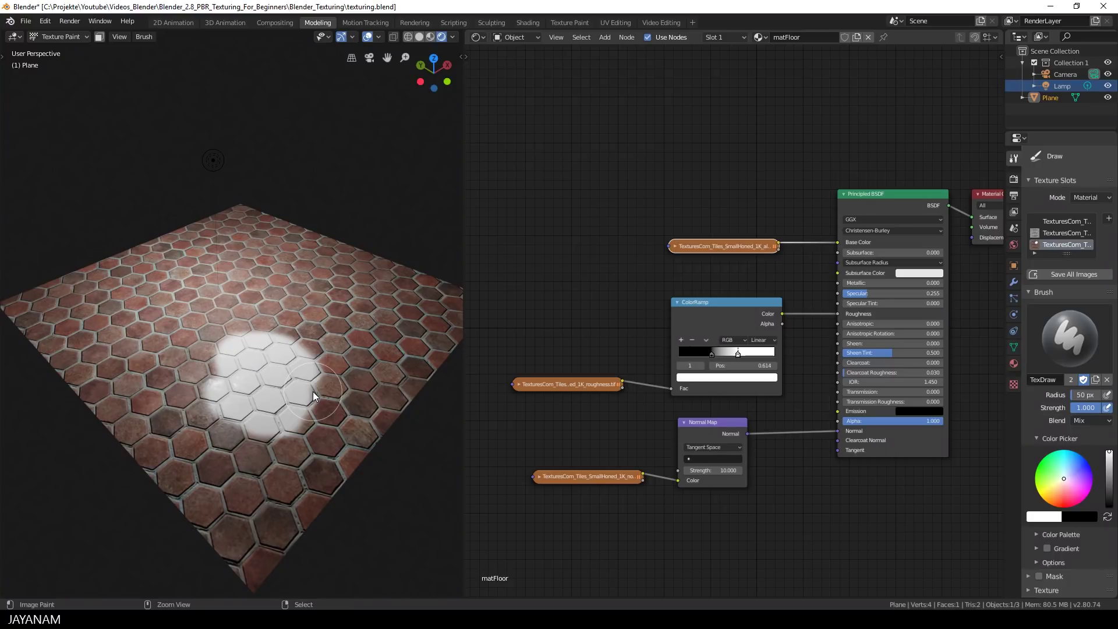
key("ctrl+z")
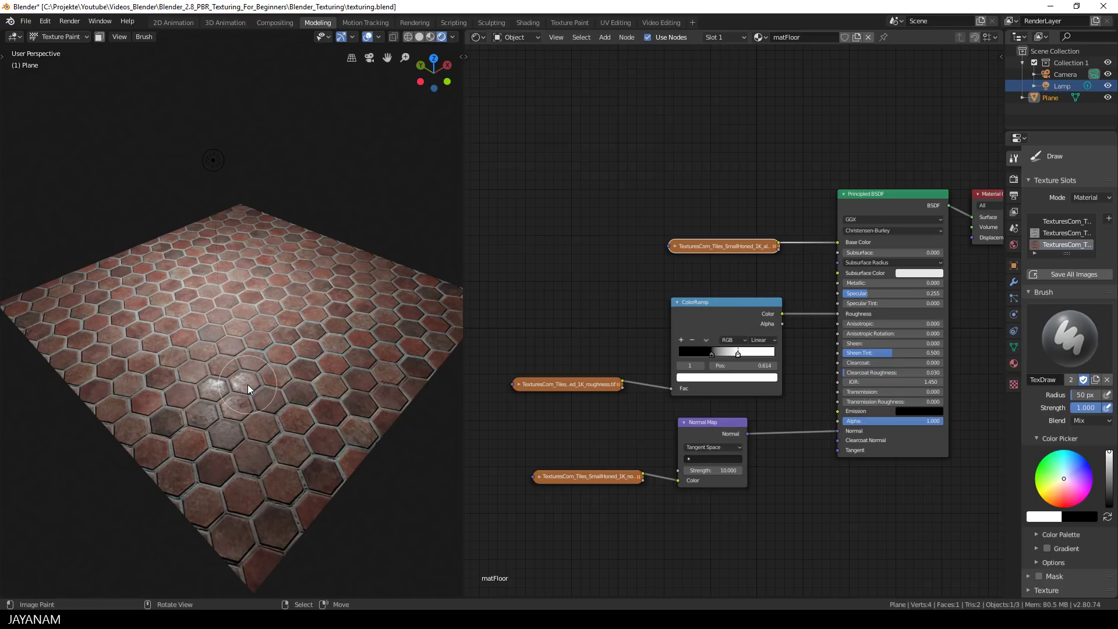
key("ctrl+s")
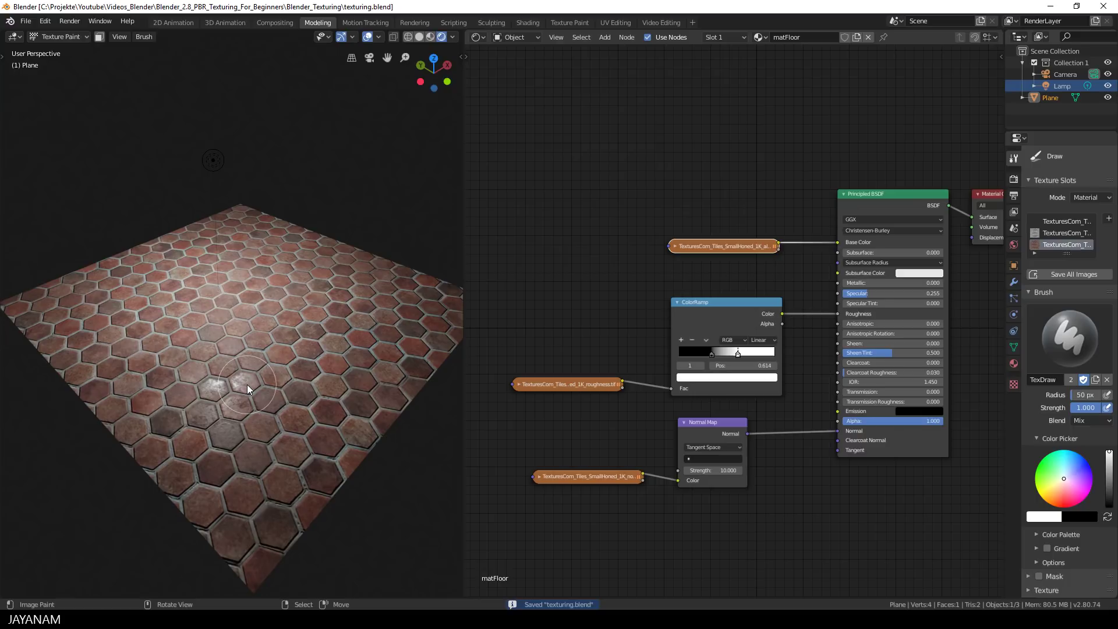
Step: Duplicate the floor material's Principled BSDF node
middle_click_drag(848, 130, 766, 319)
left_click(819, 383)
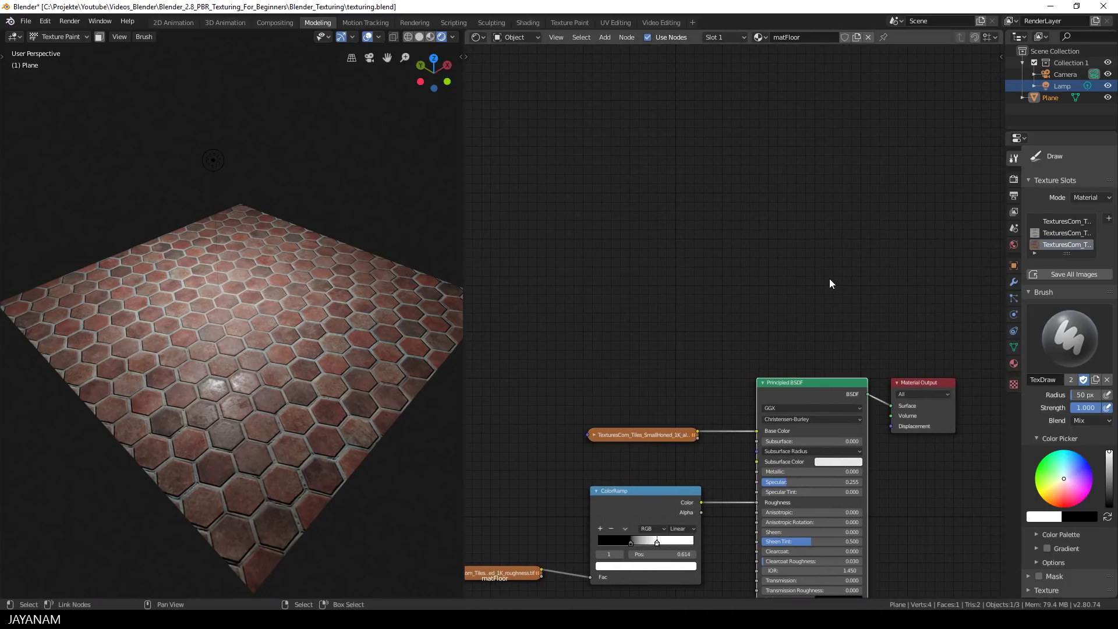
key("shift+d")
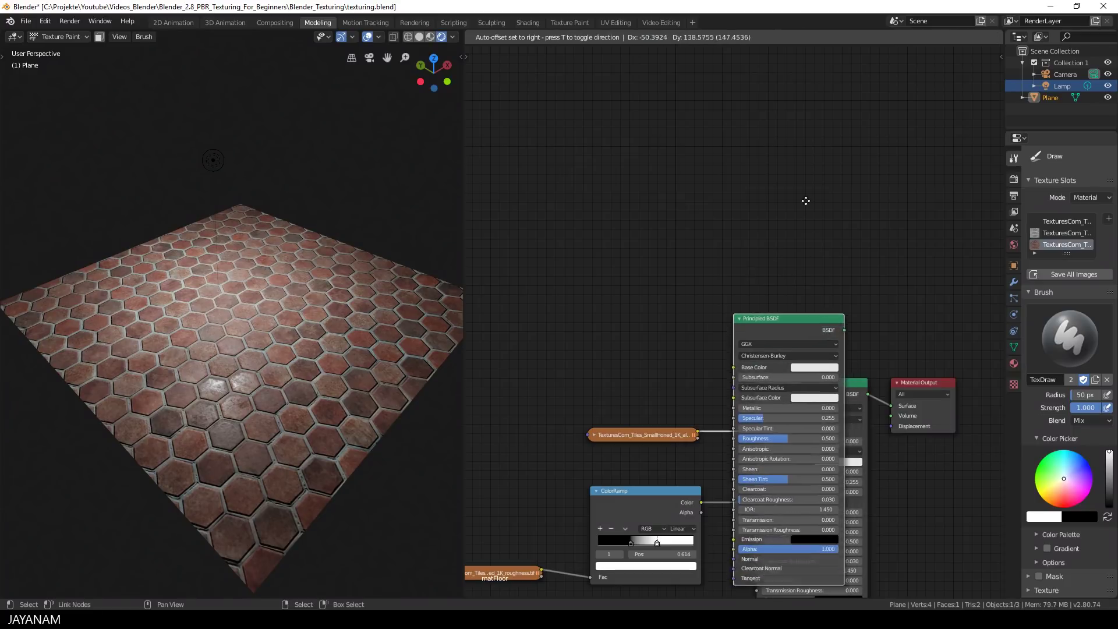
left_click(827, 520)
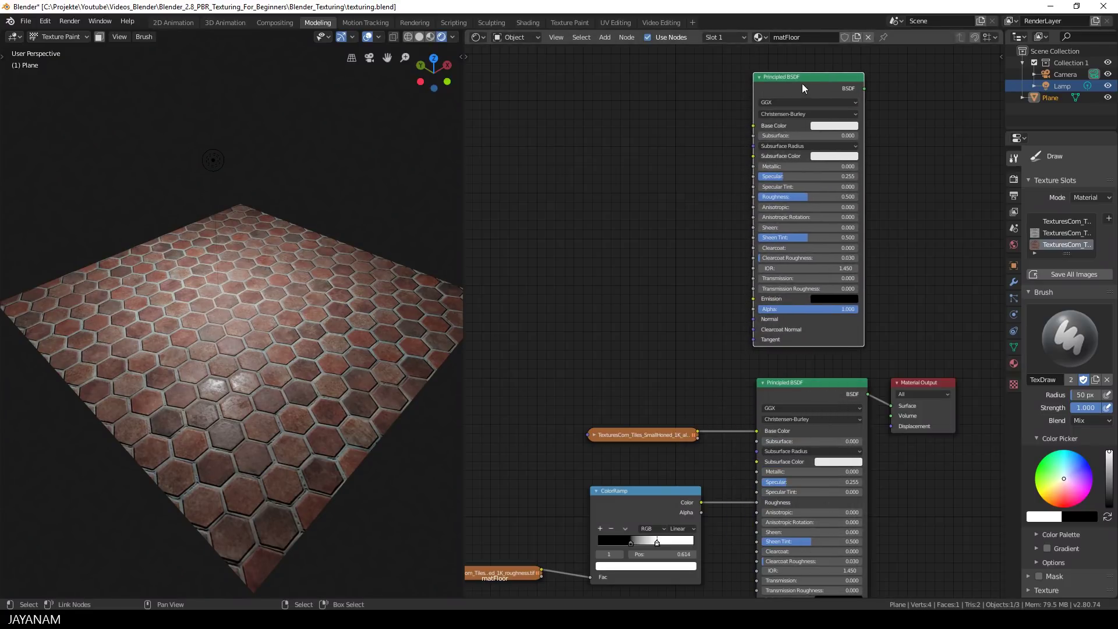
Step: Place the duplicate above the original shader and move the Material Output aside
left_click_drag(804, 78, 807, 83)
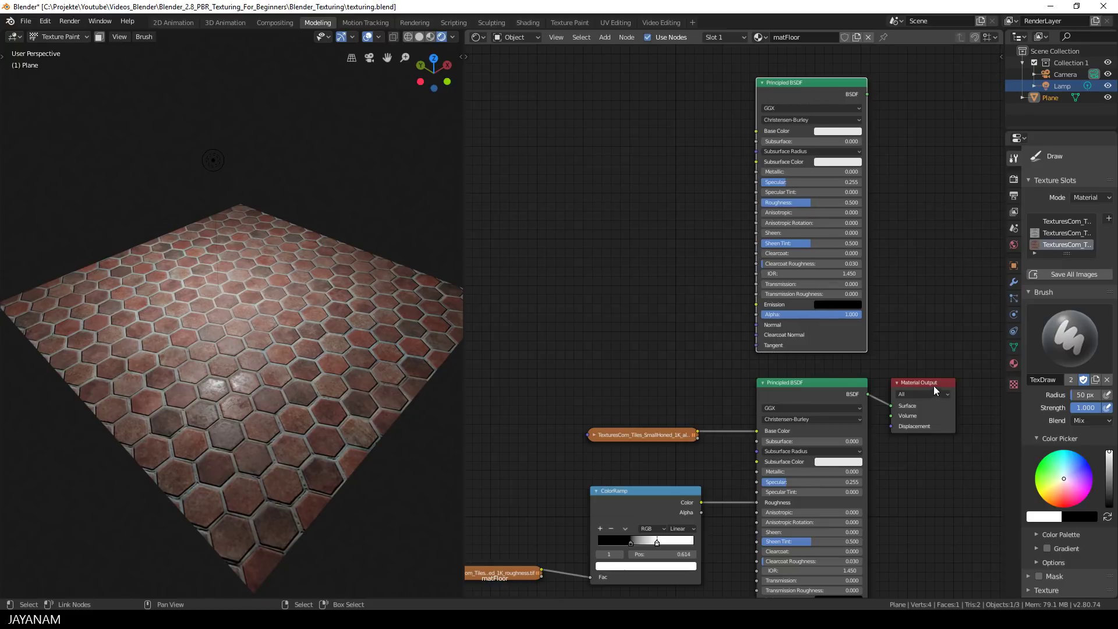
left_click_drag(933, 384, 990, 369)
middle_click_drag(889, 277, 739, 322)
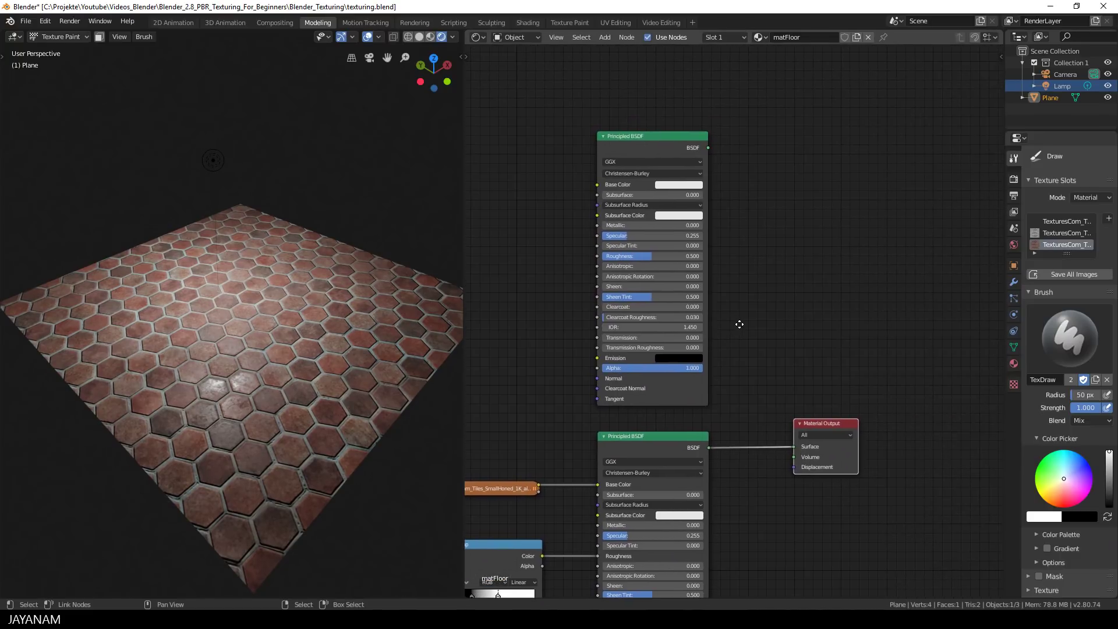
Step: Add a Mix Shader node beside the shaders and shift the Material Output up and right
key("shift+a")
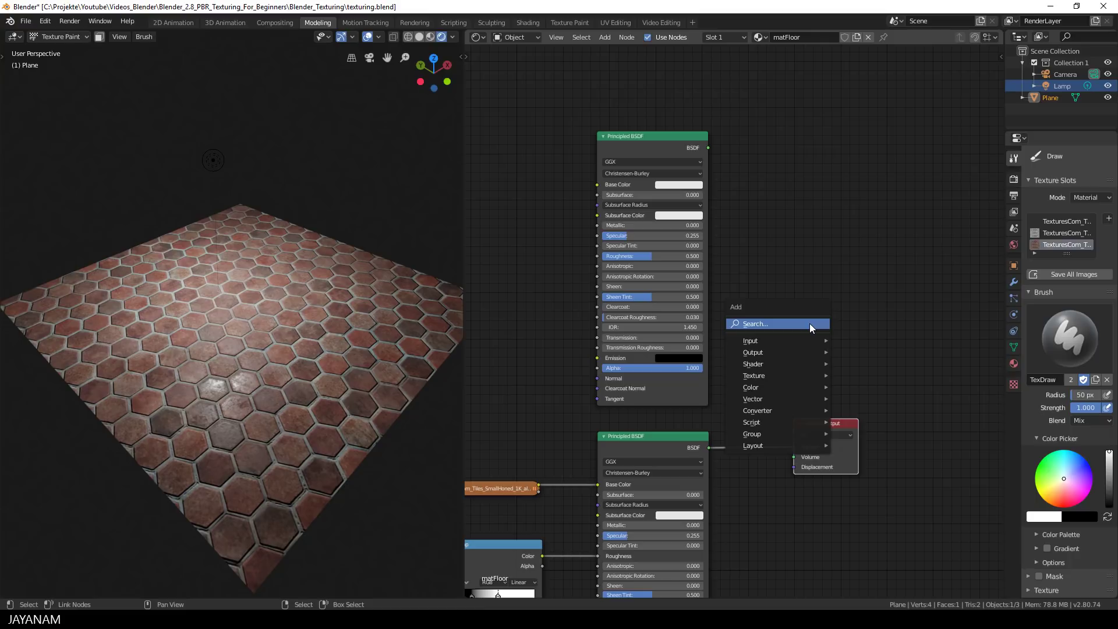
left_click(811, 325)
type("mix")
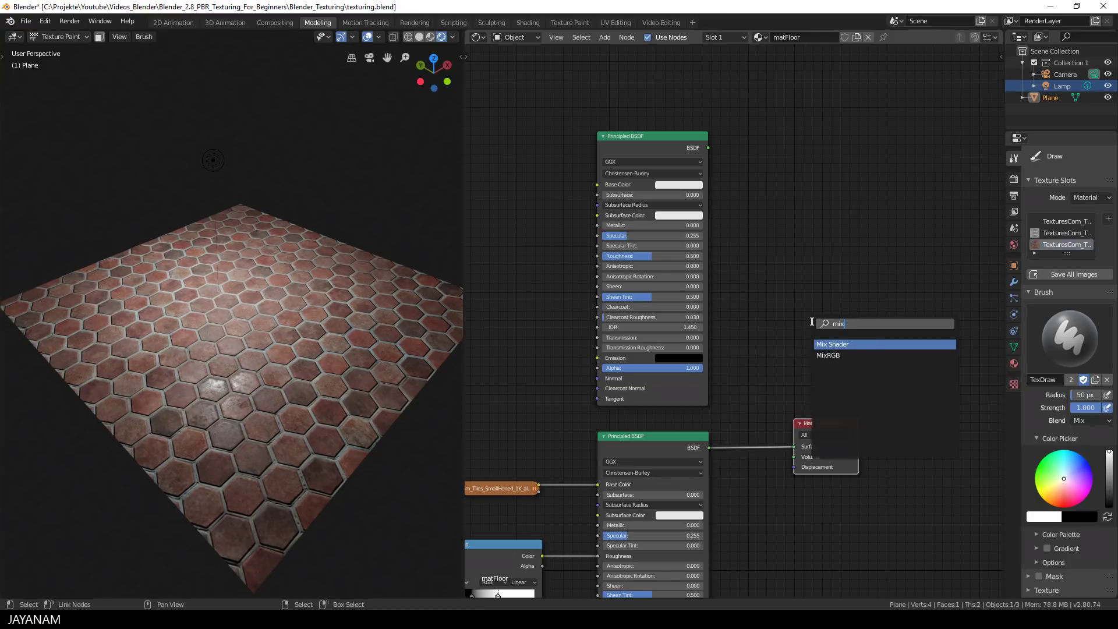
left_click(843, 345)
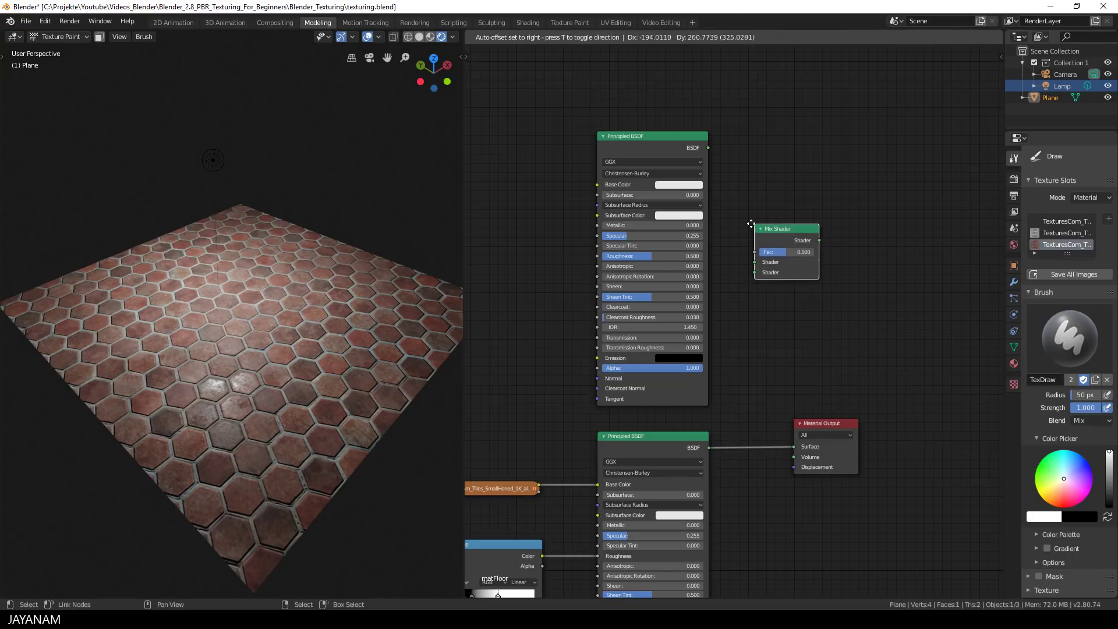
left_click(748, 246)
left_click_drag(833, 427, 946, 315)
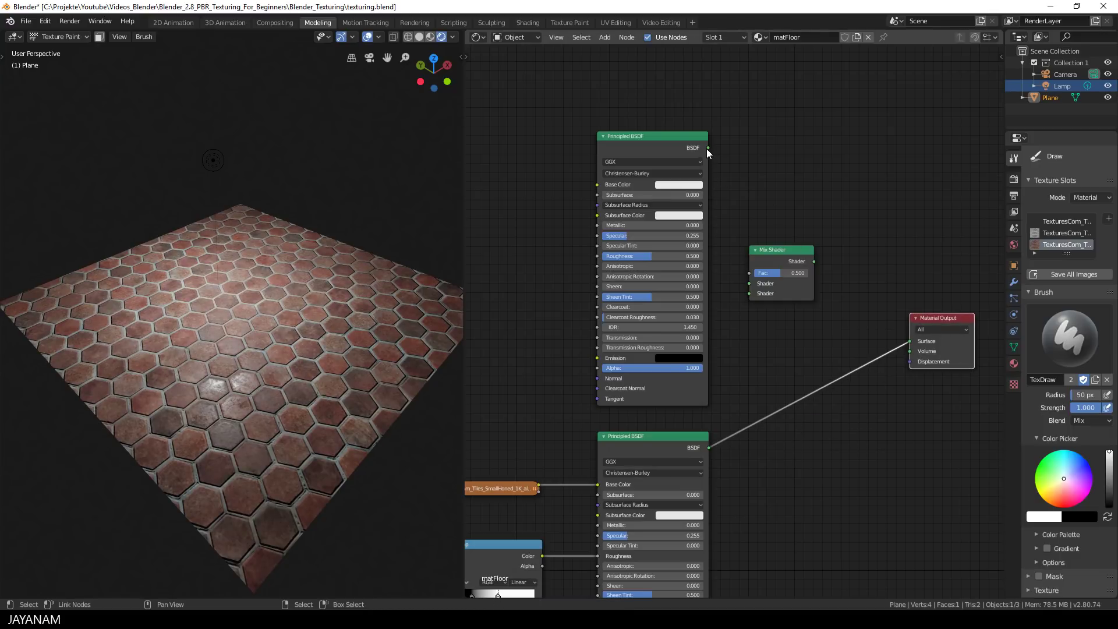
Step: Wire both Principled BSDFs into the Mix Shader and its output into Material Output Surface
left_click_drag(708, 148, 840, 244)
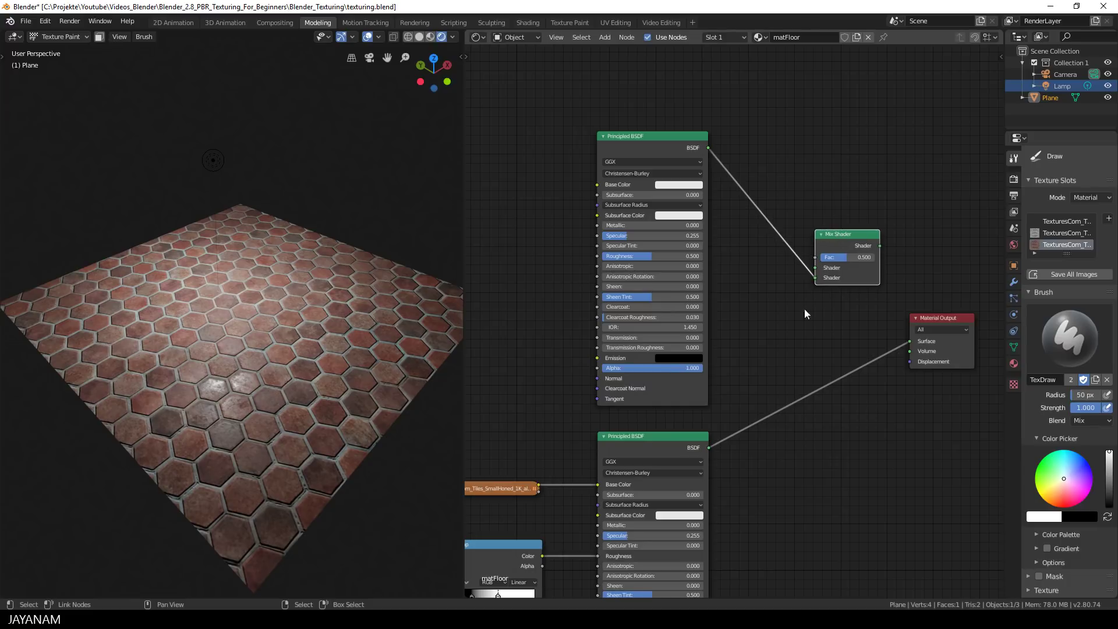
left_click_drag(709, 447, 813, 268)
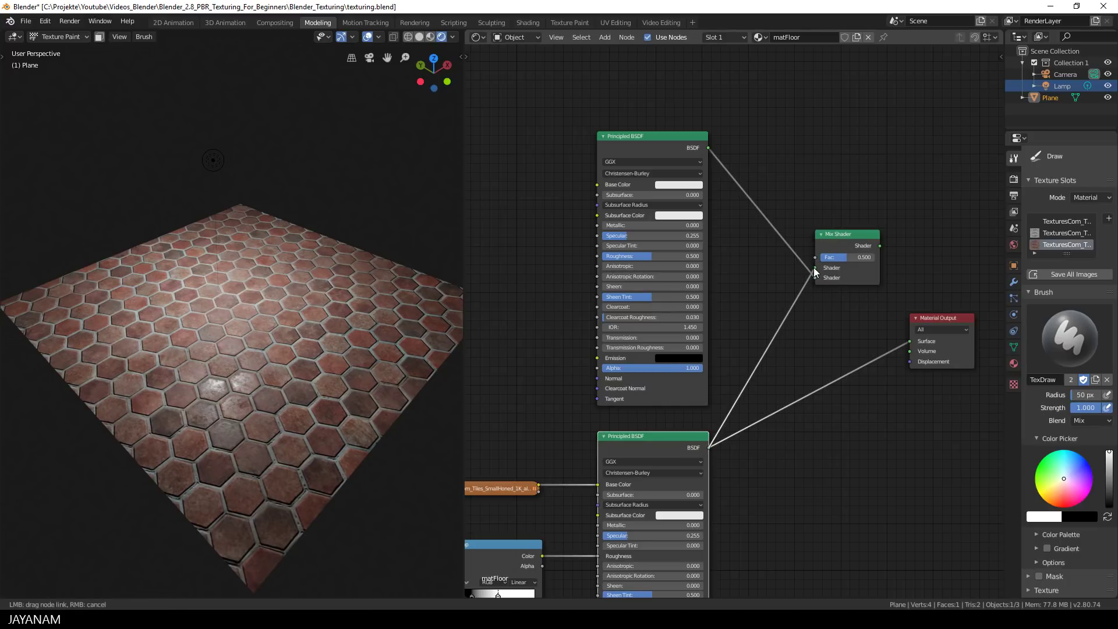
left_click_drag(880, 246, 910, 341)
mouse_move(401, 368)
middle_mouse_down()
mouse_move(396, 359)
mouse_move(393, 367)
middle_mouse_up()
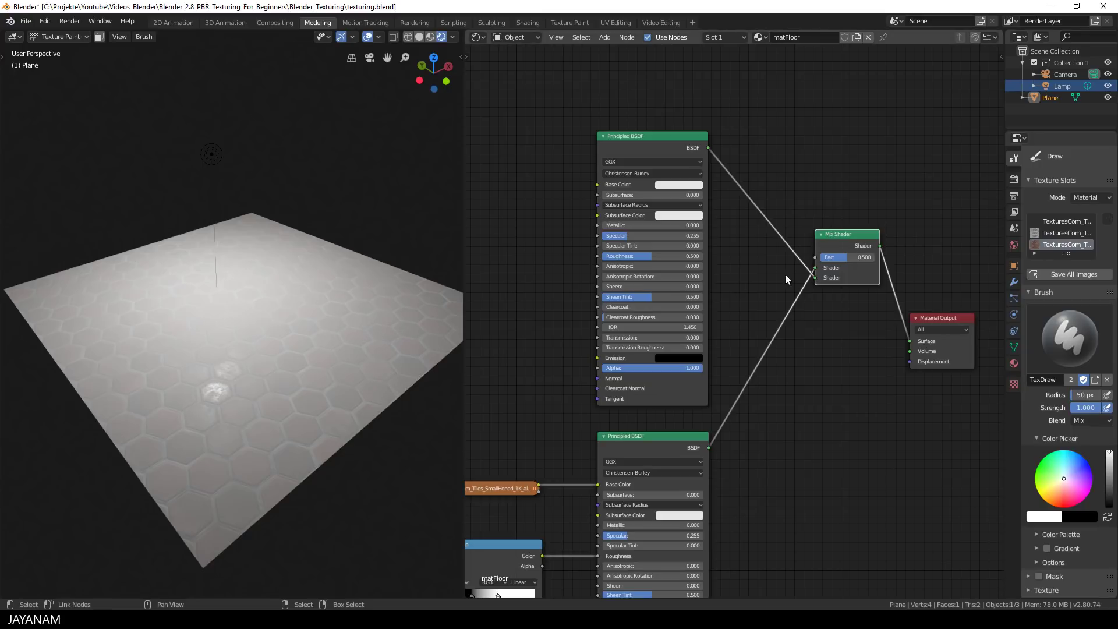
Step: Give the top Principled BSDF a blue base colour (H 0.653, S 1.0) and set Mix Fac to 0.550
left_click(676, 184)
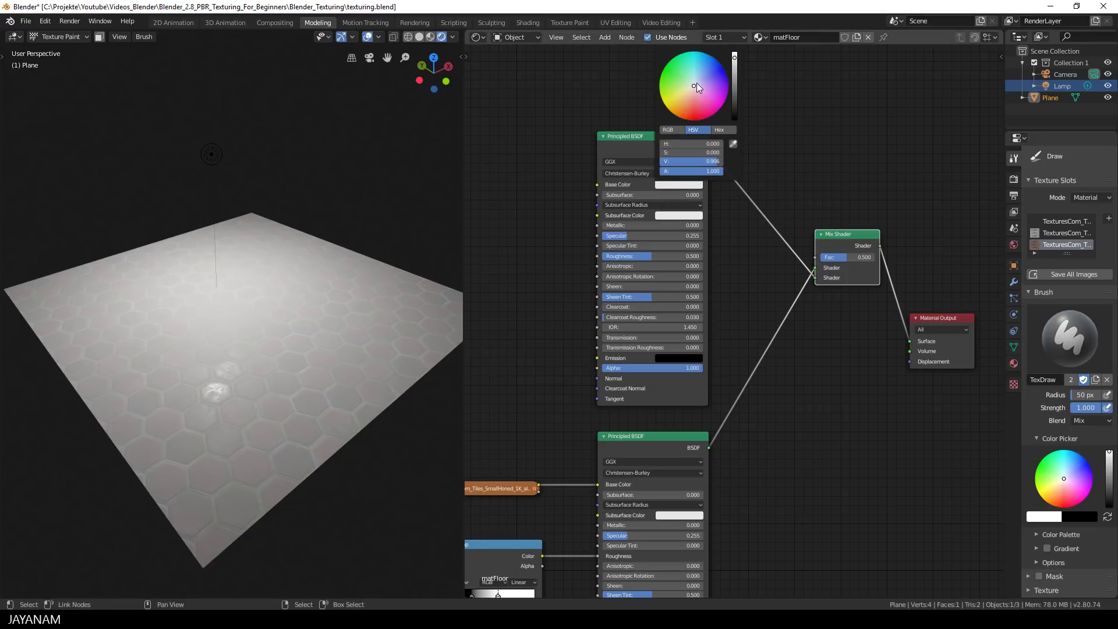
left_click_drag(694, 86, 723, 69)
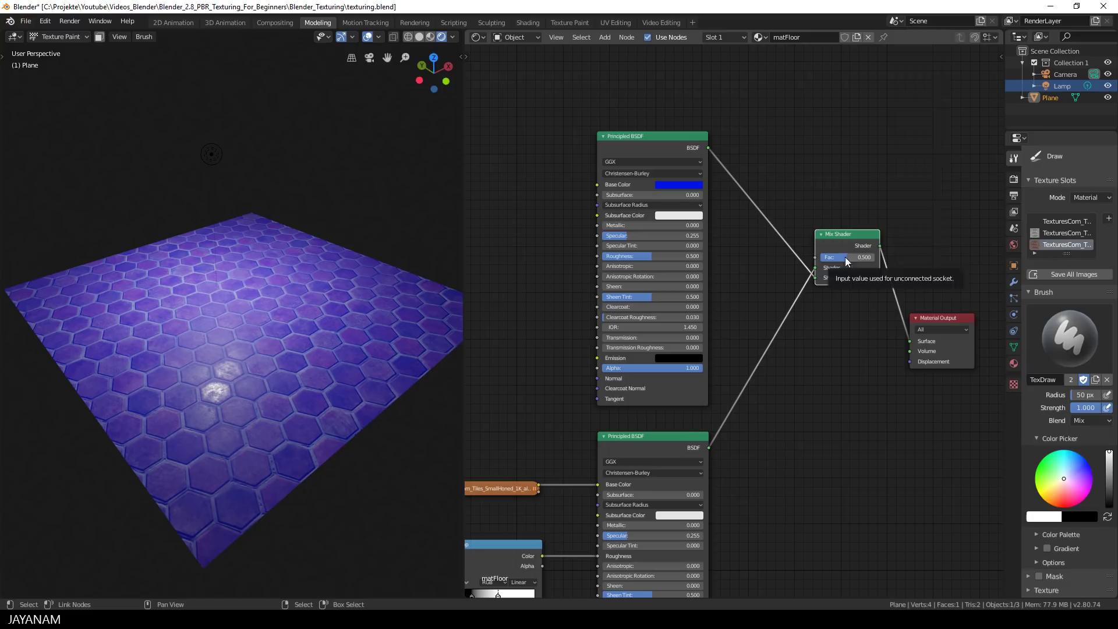
mouse_move(844, 257)
left_mouse_down()
mouse_move(873, 256)
mouse_move(825, 257)
left_mouse_up()
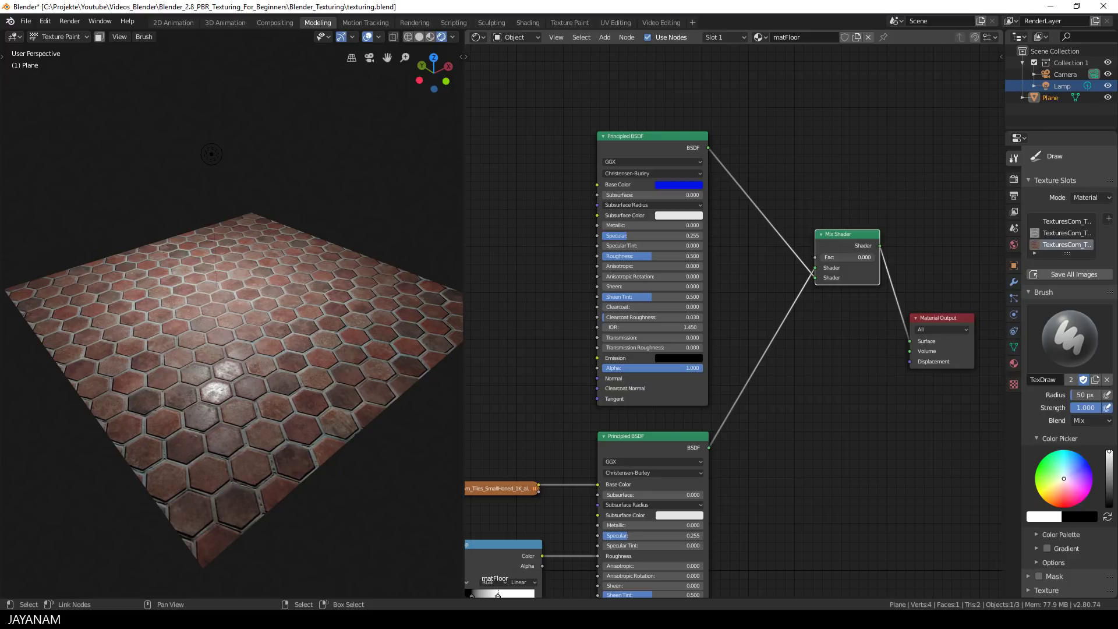
left_click_drag(821, 257, 849, 257)
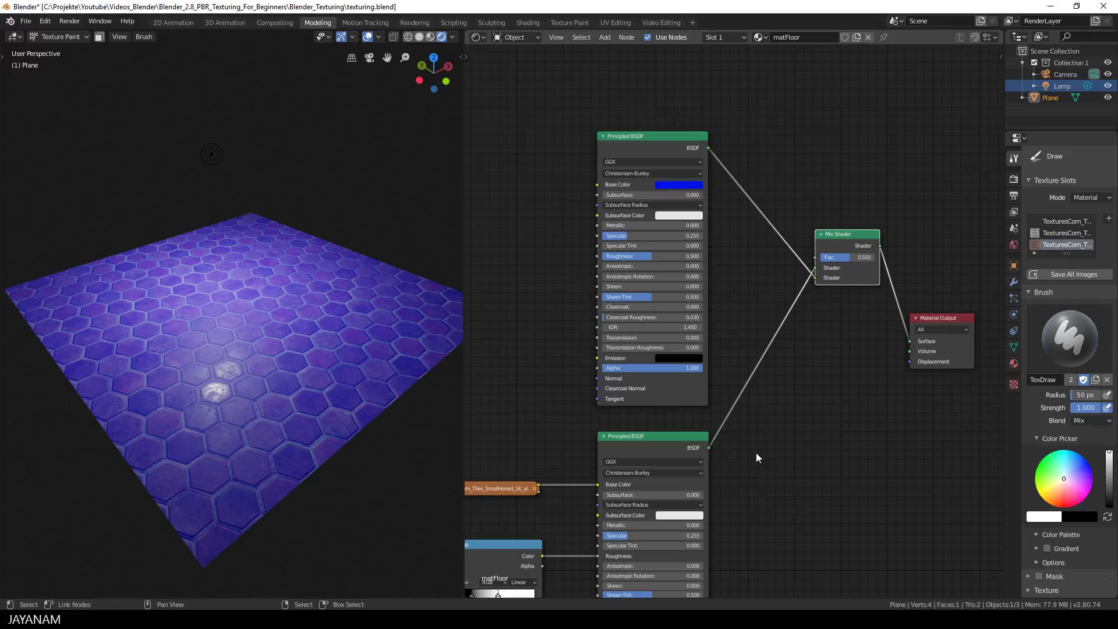
middle_click_drag(778, 191, 806, 283)
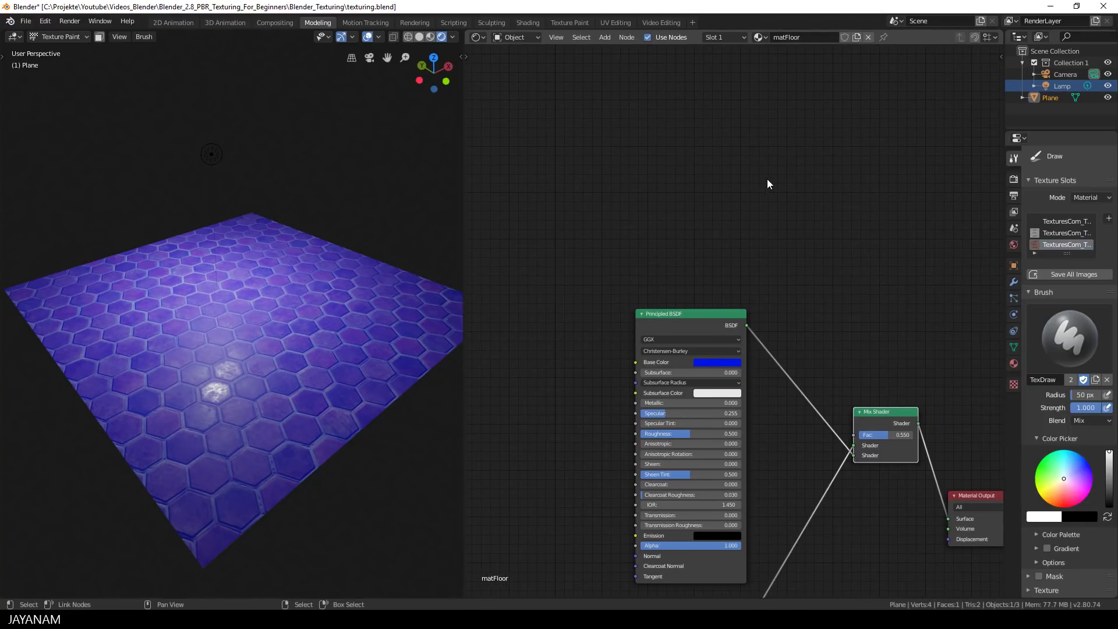
Step: Add a 1024 px Base Color paint slot, matFloor Base Color, with a black fill
left_click(1109, 219)
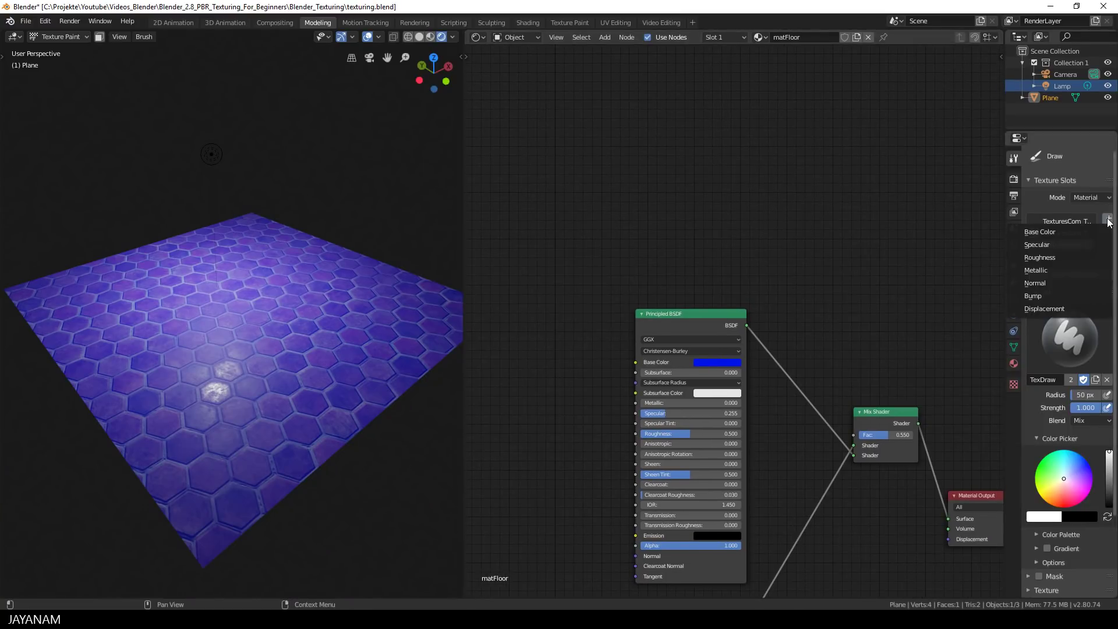
left_click(1047, 230)
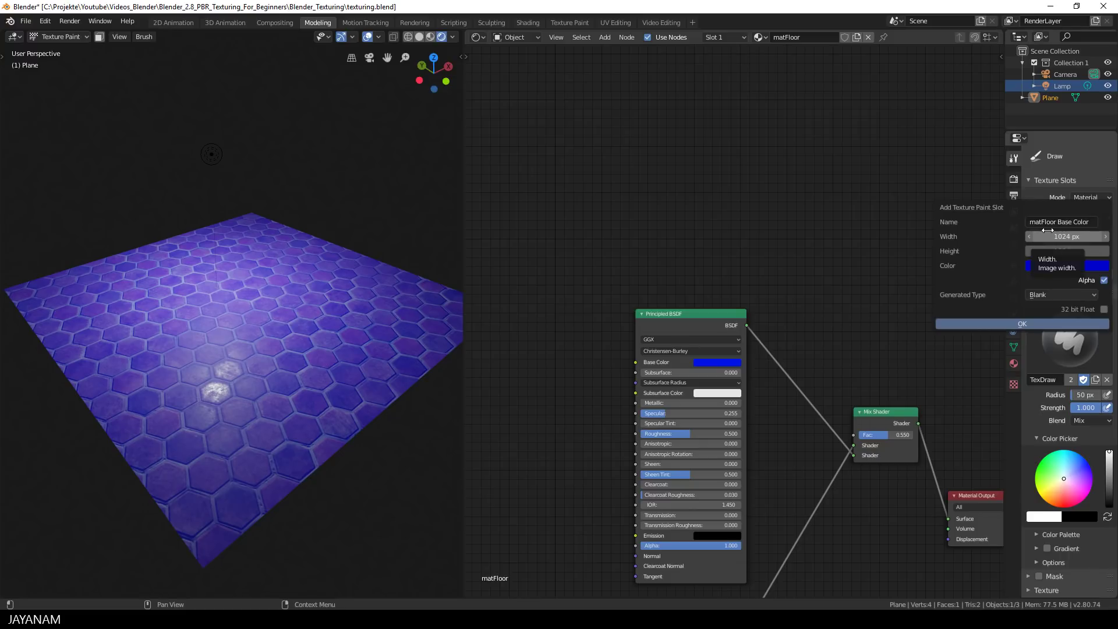
left_click(1068, 266)
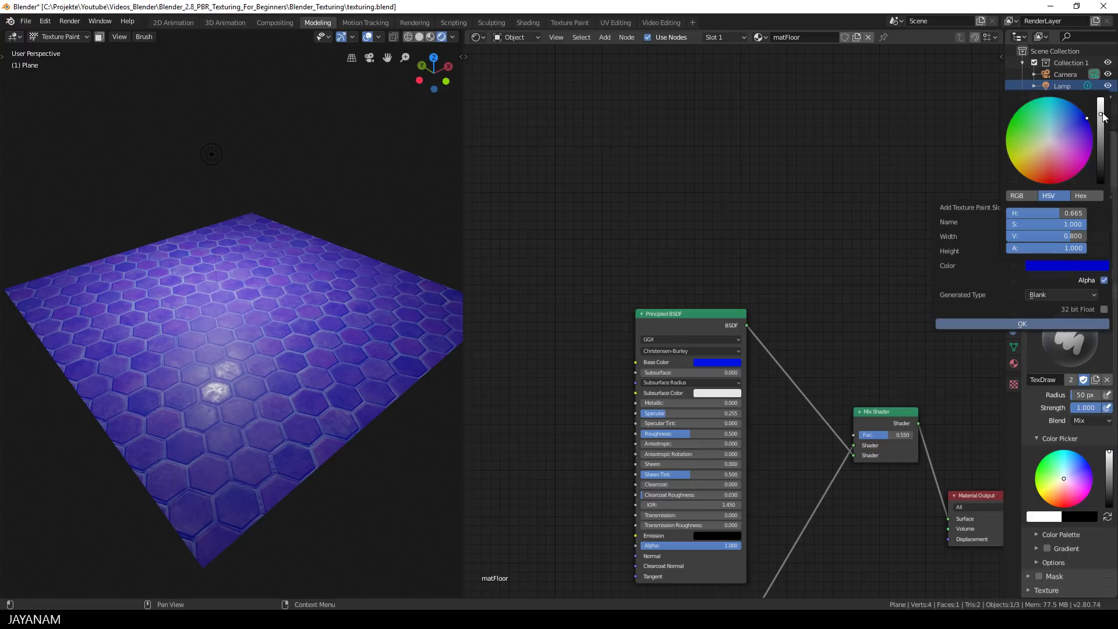
left_click_drag(1101, 116, 1109, 214)
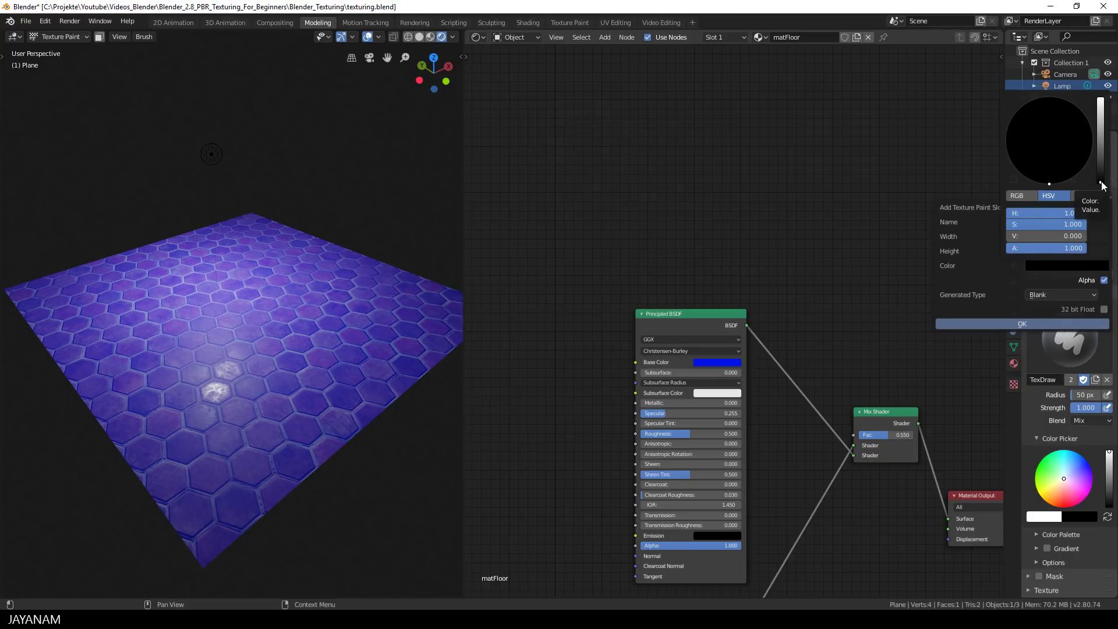
Step: Create the black image, unlink it from Base Color, and rename it 'matFloor Mask'
left_click(1004, 324)
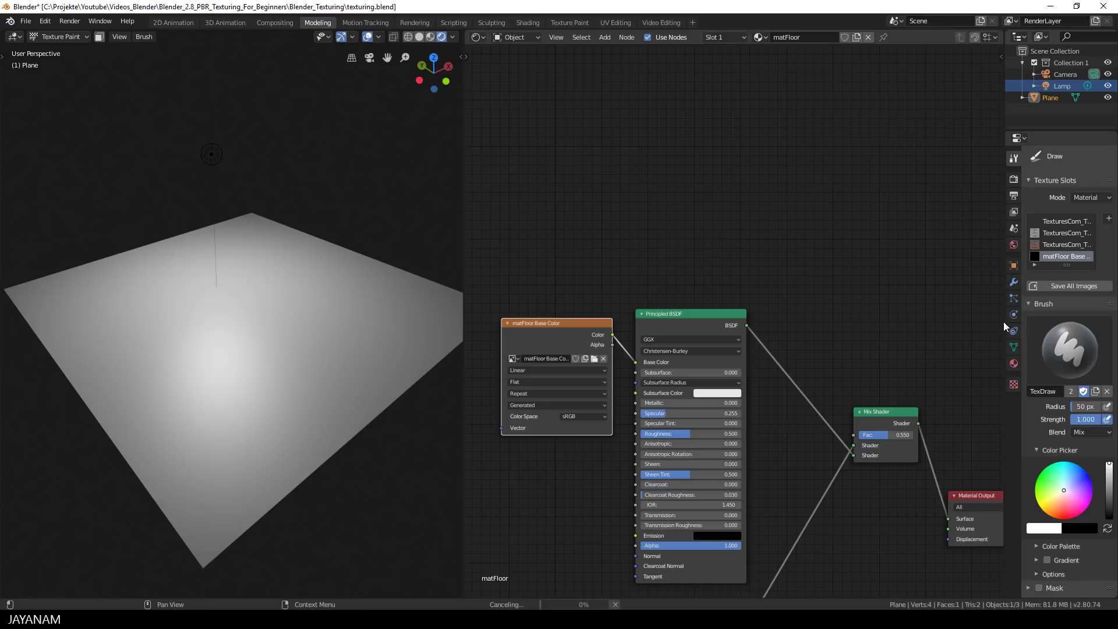
left_click_drag(636, 362, 630, 266)
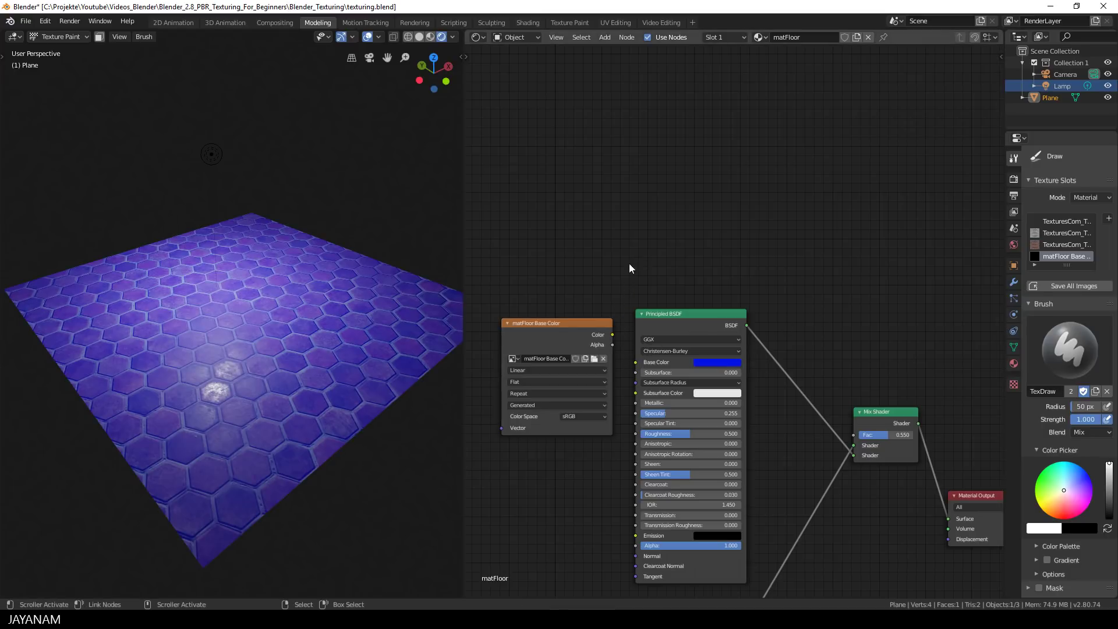
left_click_drag(547, 327, 786, 163)
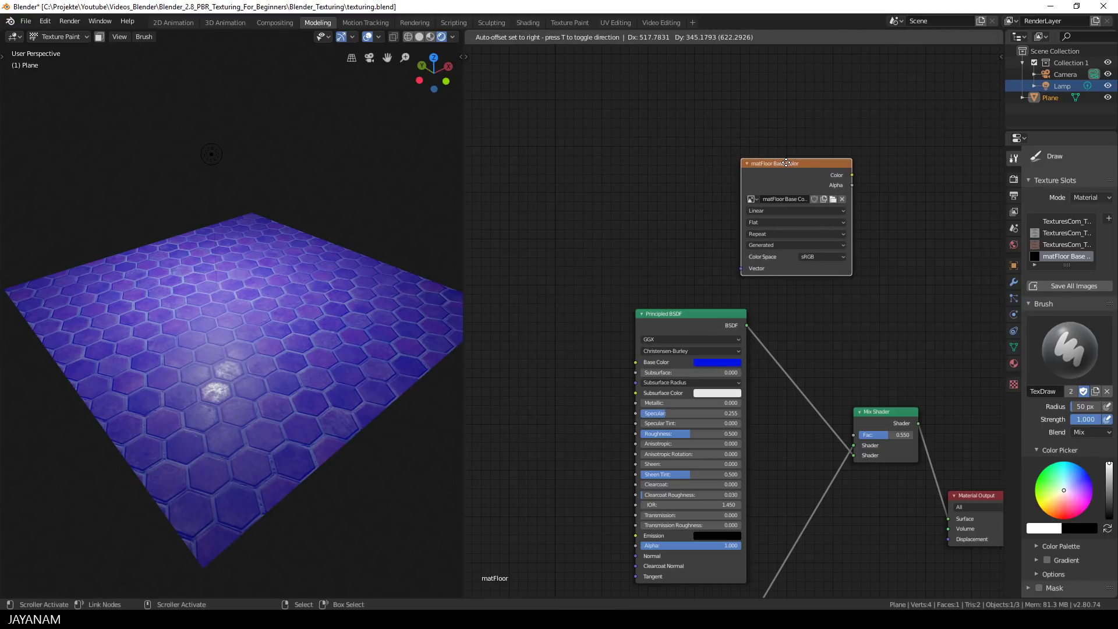
double_click(786, 198)
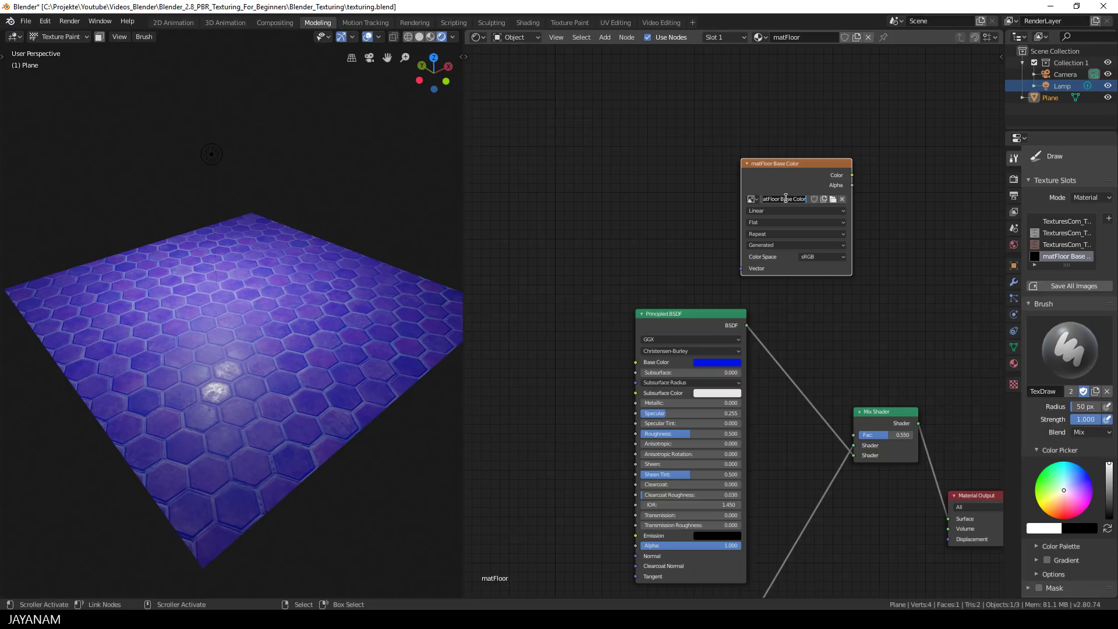
key("ctrl+a")
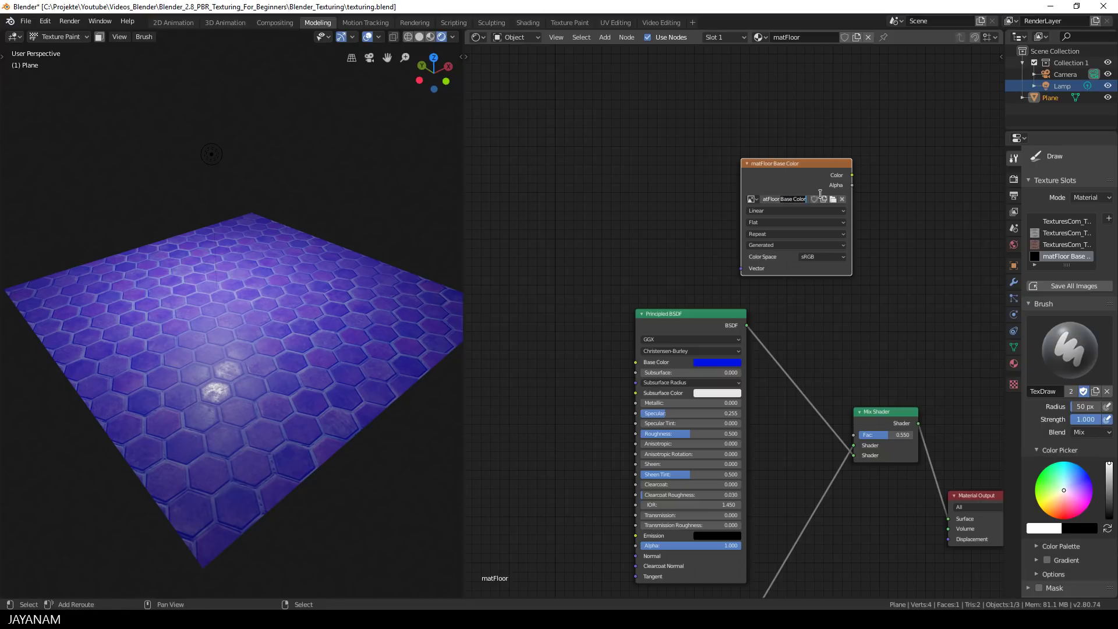
type("matFloor Mask")
key("Return")
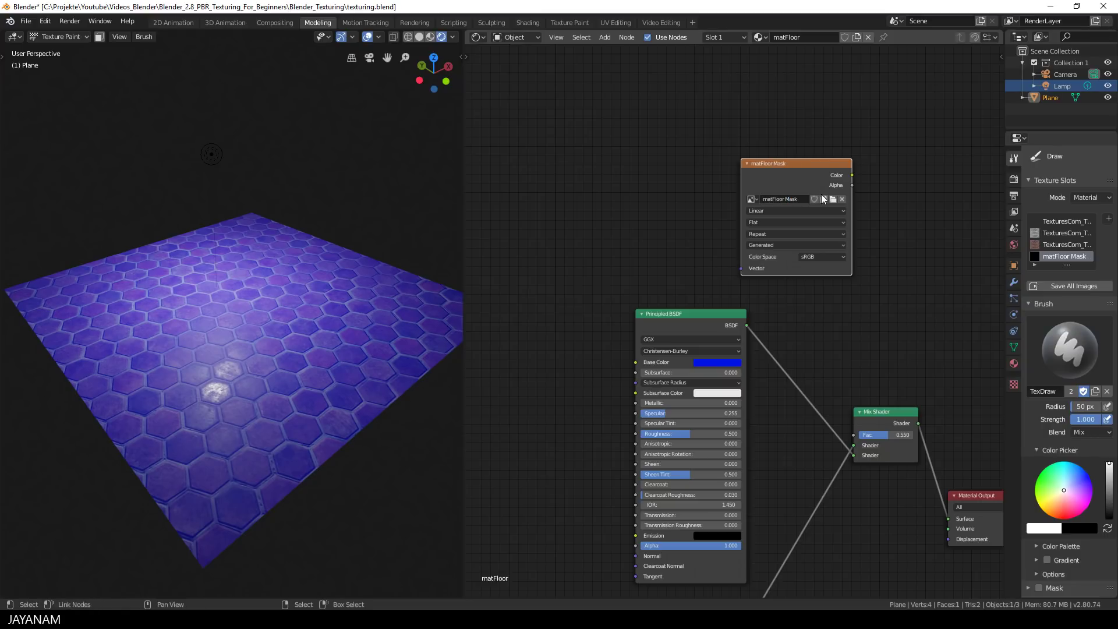
Step: Connect the matFloor Mask Color output to the Mix Shader Fac input
left_click_drag(702, 316, 608, 280)
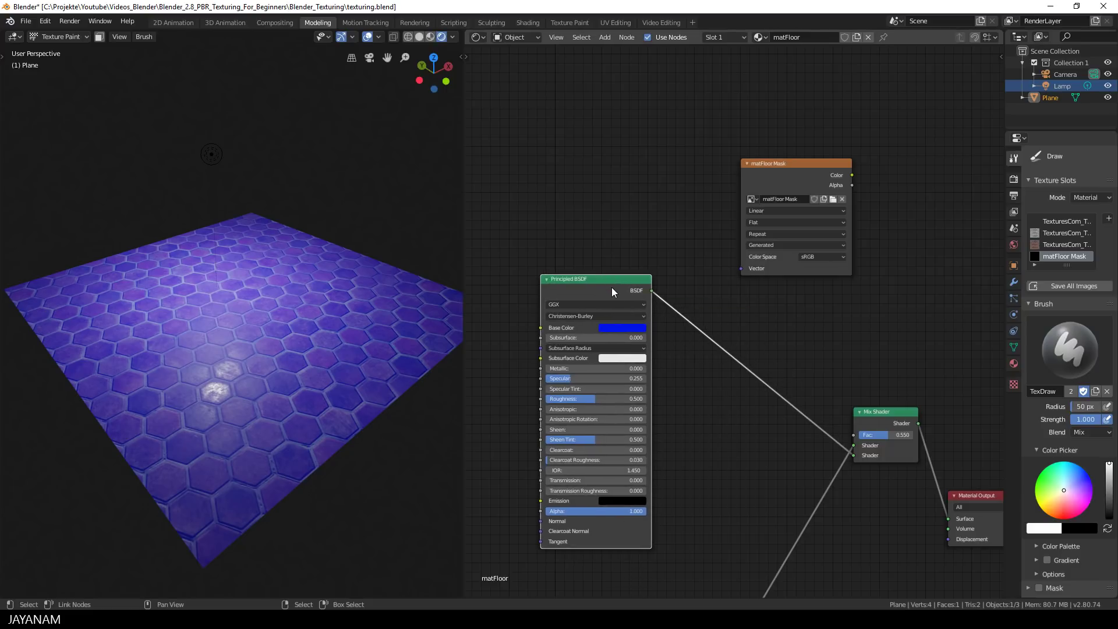
left_click_drag(796, 170, 707, 157)
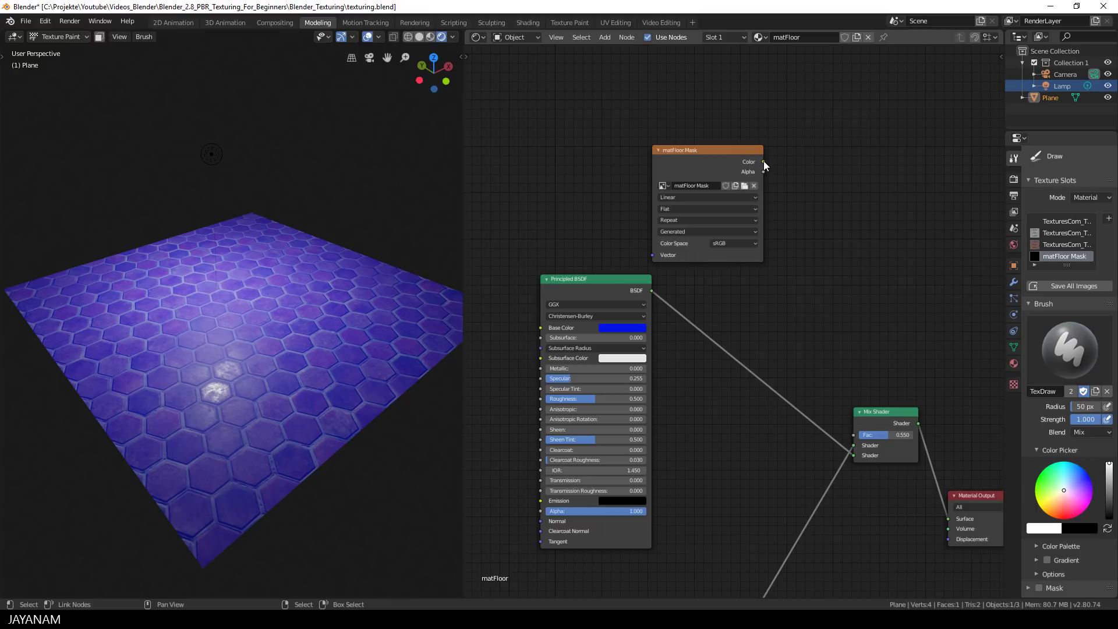
left_click_drag(764, 162, 855, 434)
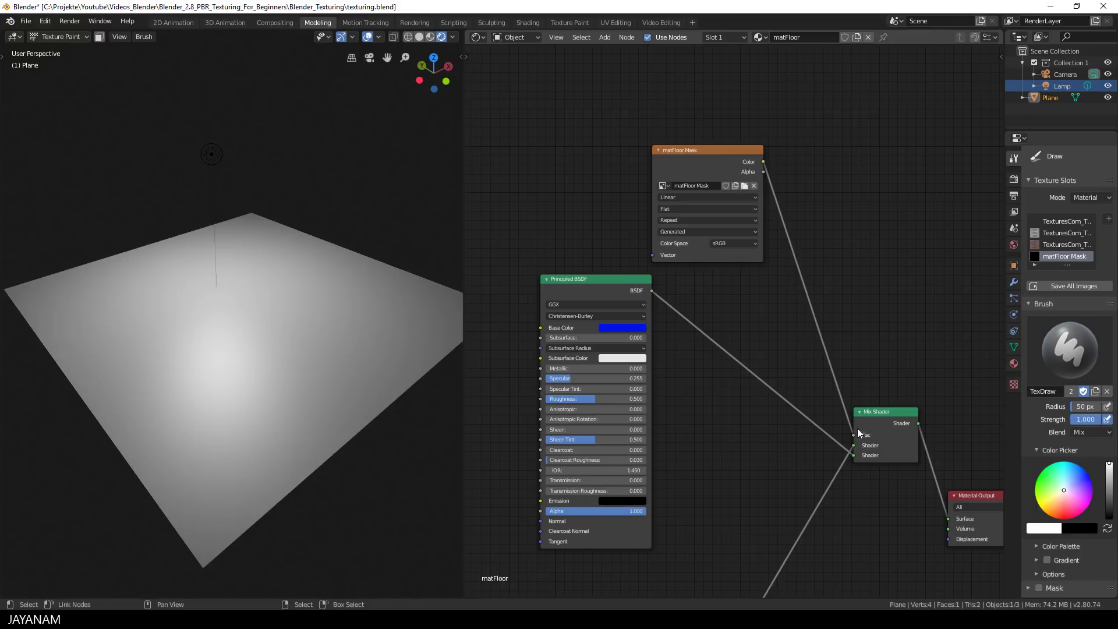
mouse_move(309, 396)
middle_mouse_down()
mouse_move(333, 393)
mouse_move(309, 393)
middle_mouse_up()
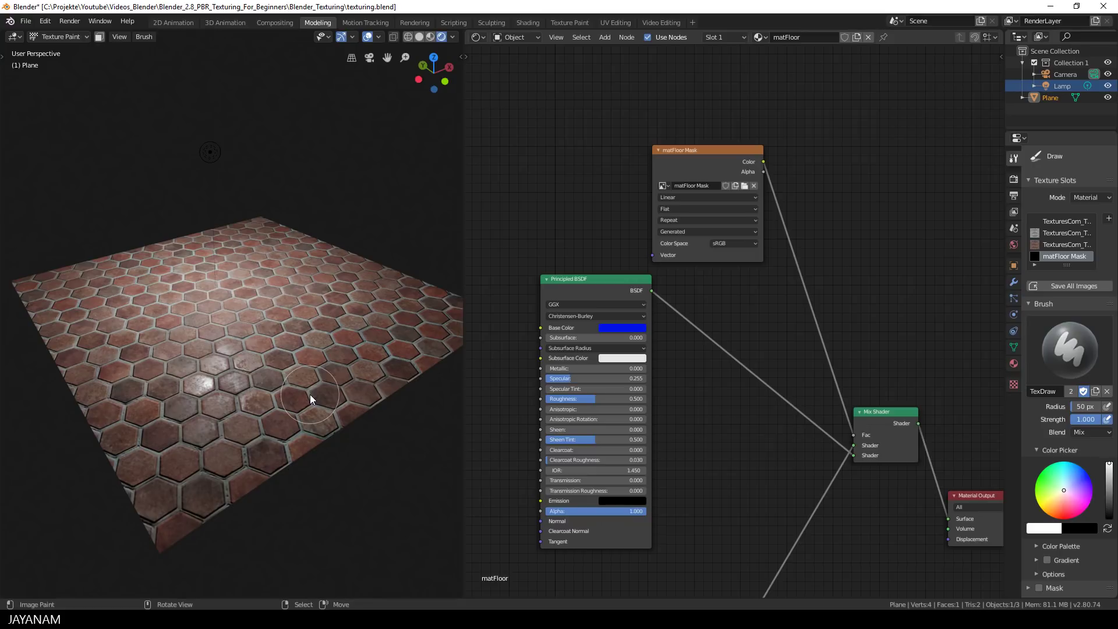
Step: Switch to top view, set a 21 px brush radius, and save the file
mouse_move(310, 394)
middle_mouse_down()
mouse_move(274, 367)
mouse_move(317, 412)
mouse_move(338, 417)
mouse_move(318, 353)
mouse_move(244, 372)
middle_mouse_up()
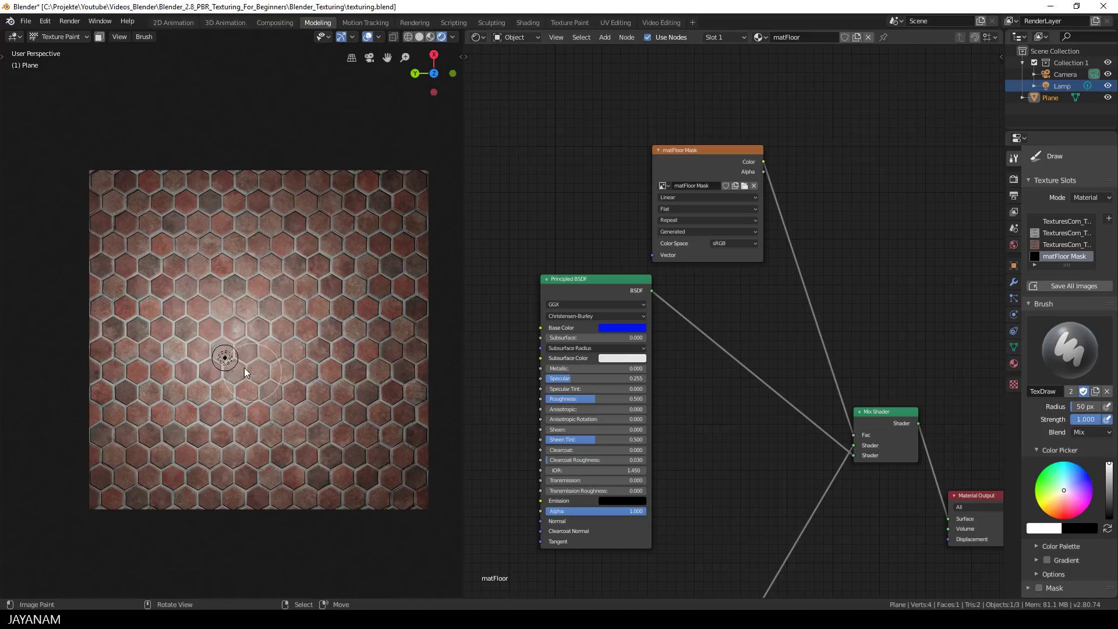
key("f")
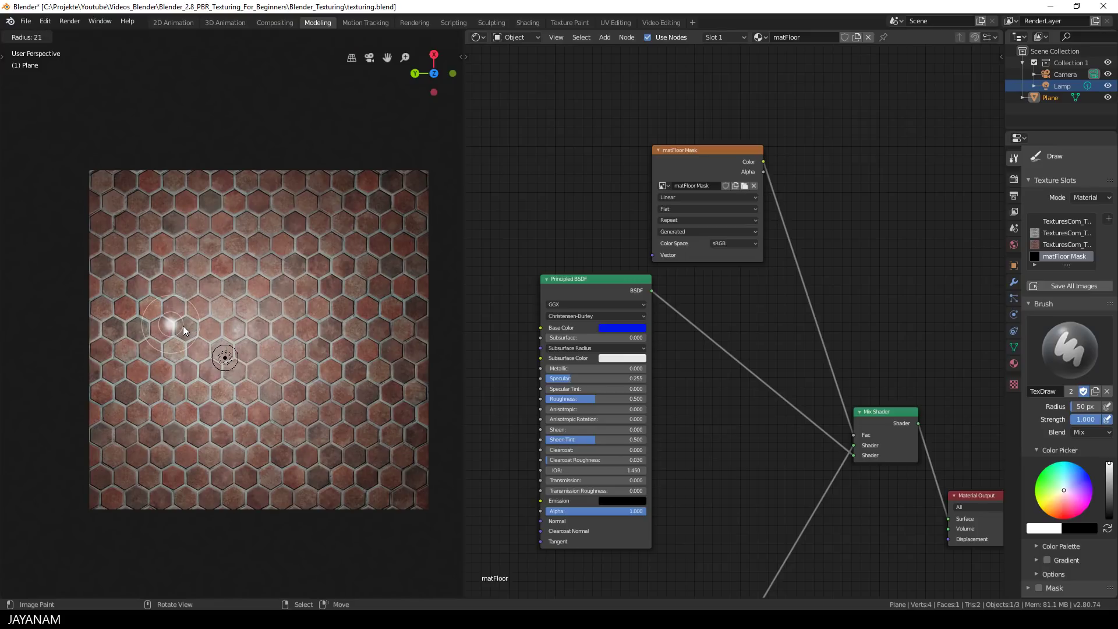
left_click(185, 331)
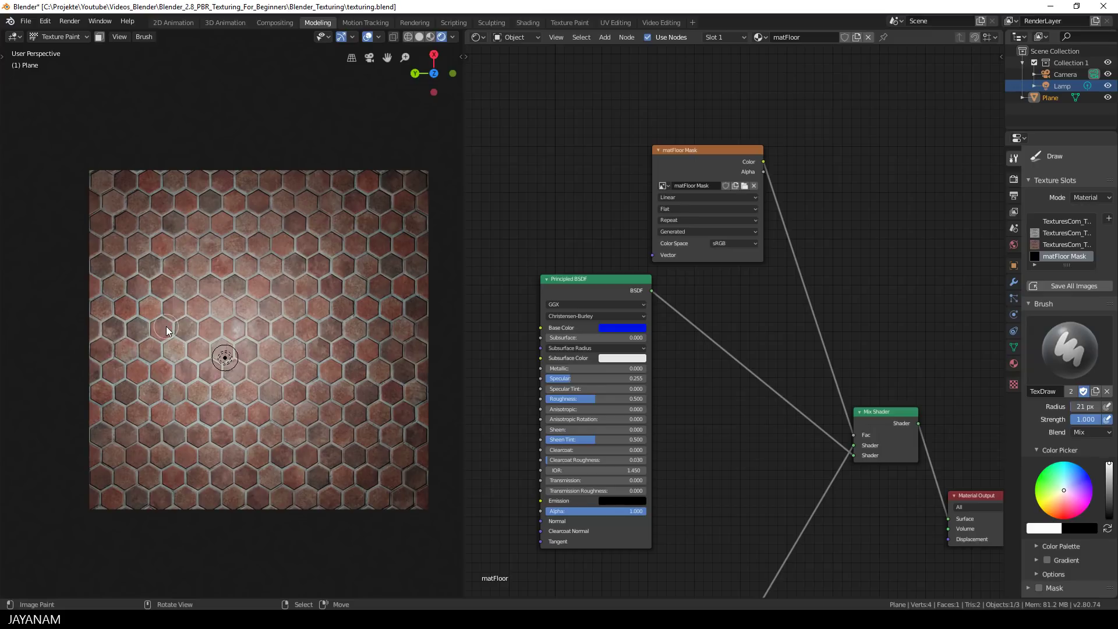
key("ctrl+s")
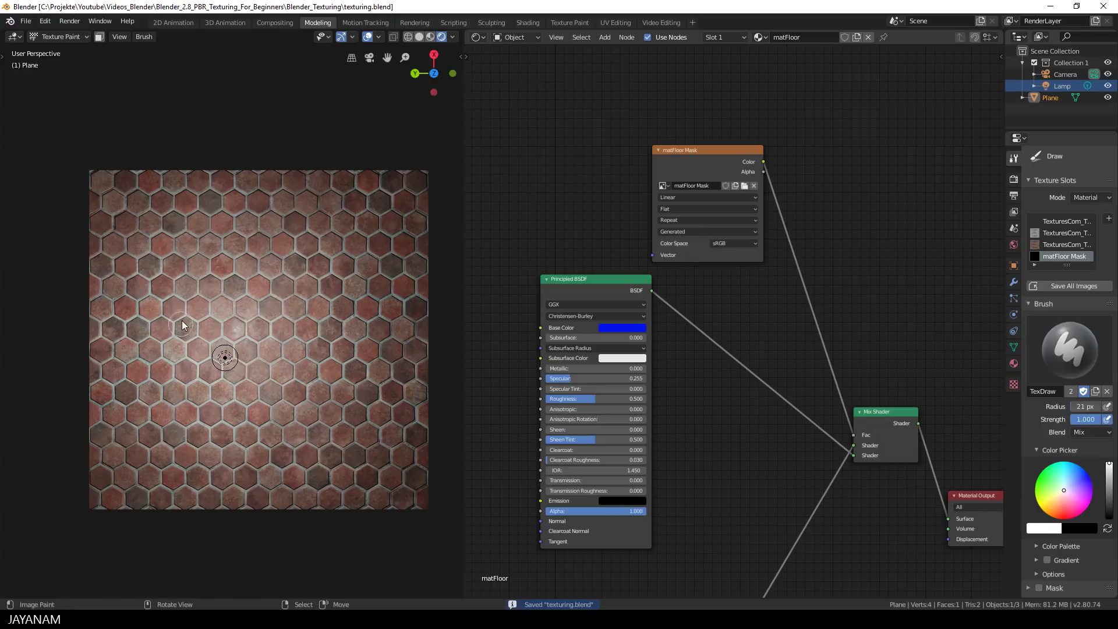
Step: With a 39 px brush, paint bold strokes shaped like 1, N and M
scroll(163, 324, "up", 1)
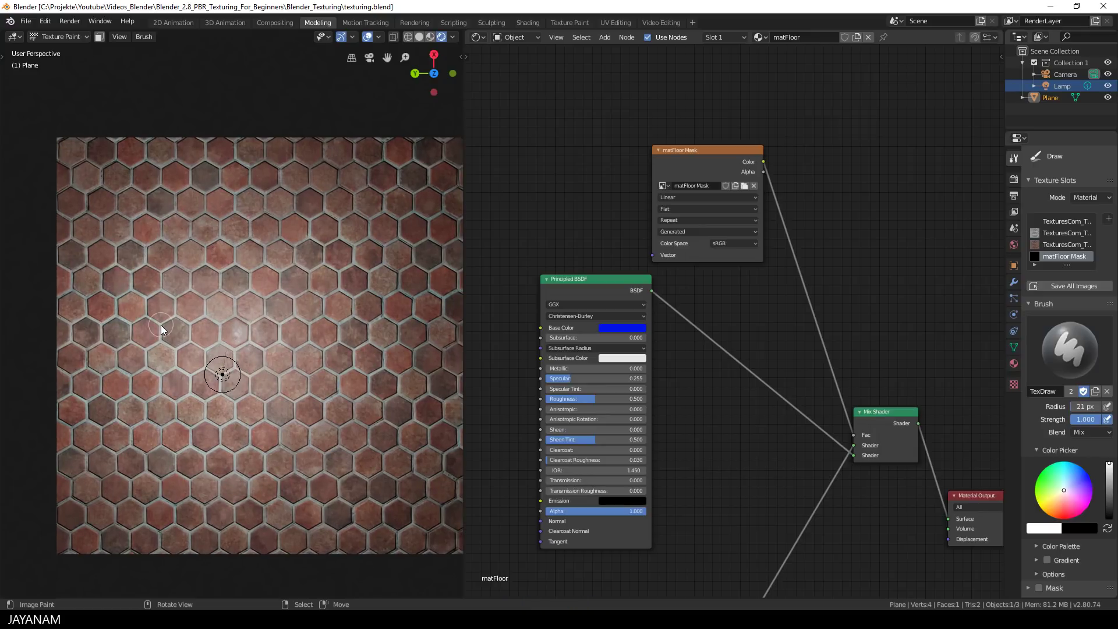
key("f")
left_click(206, 294)
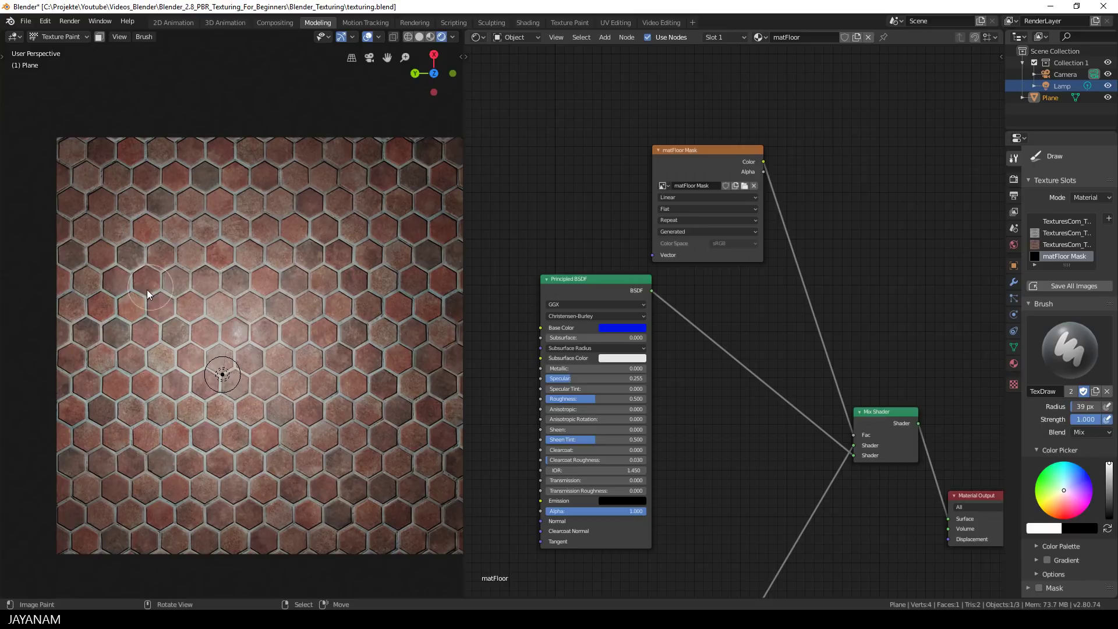
mouse_move(252, 243)
left_mouse_down()
mouse_move(293, 220)
mouse_move(133, 431)
left_mouse_up()
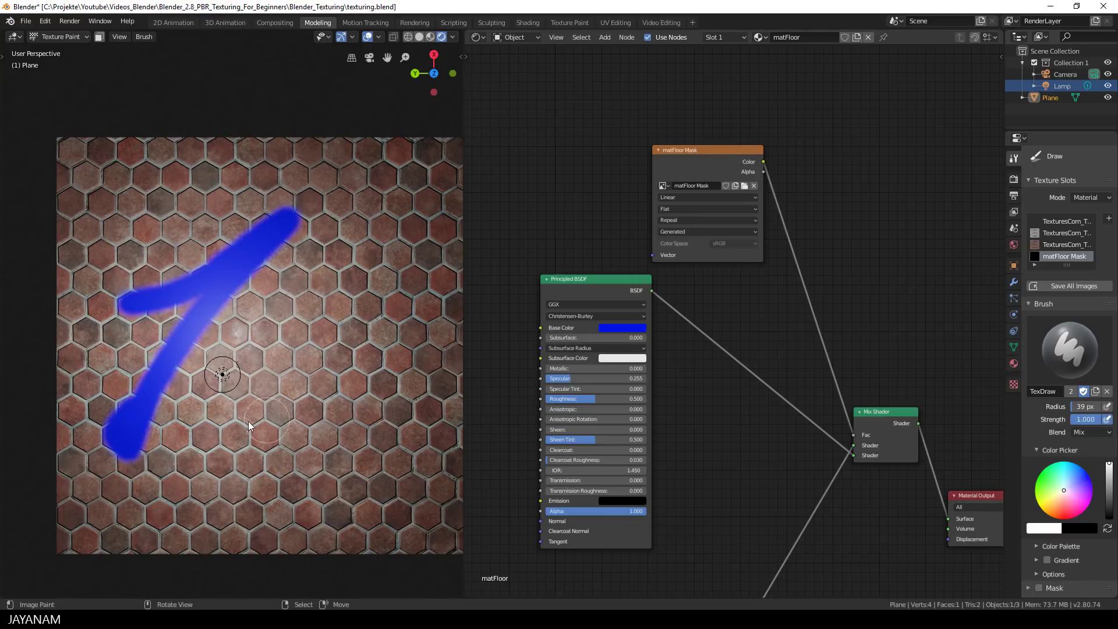
left_click_drag(270, 315, 204, 460)
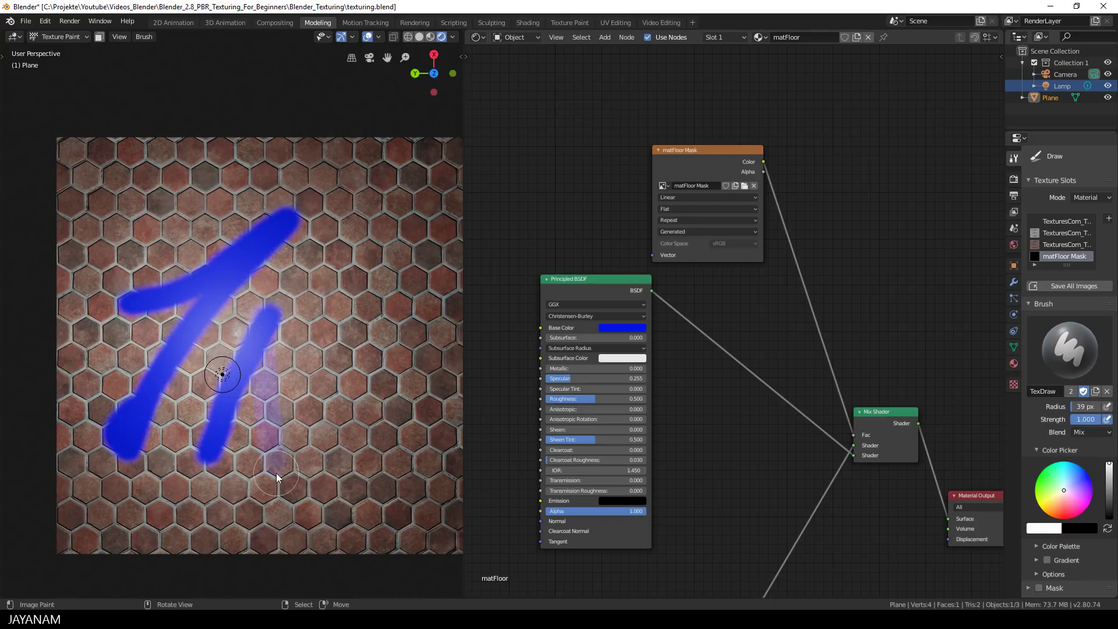
left_click_drag(276, 473, 386, 259)
scroll(358, 414, "down", 2)
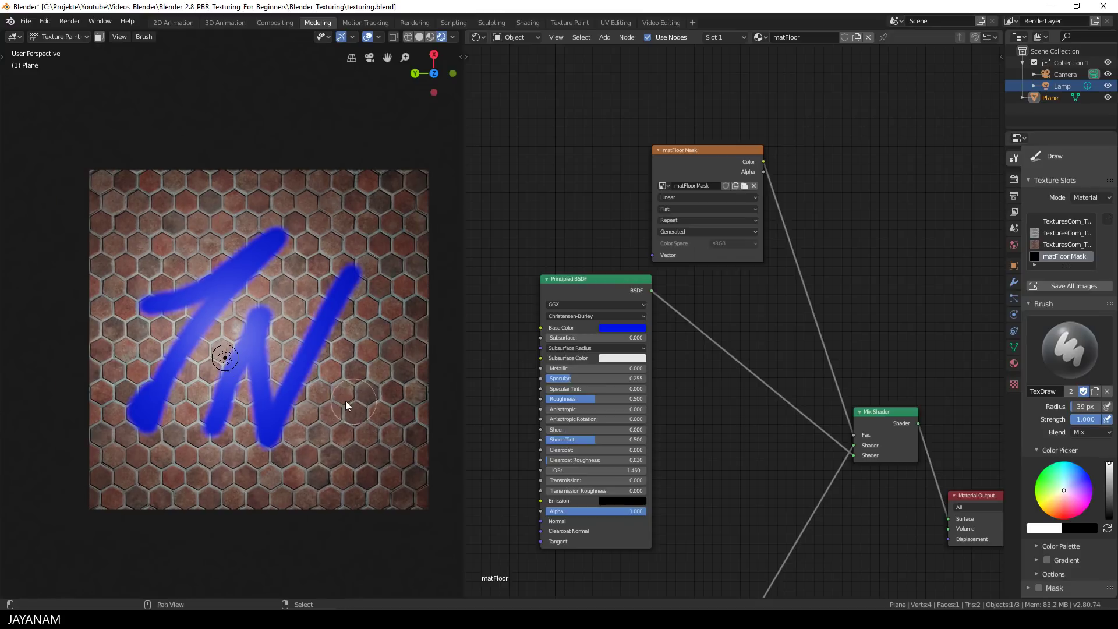
middle_click_drag(345, 401, 298, 347, "shift")
mouse_move(273, 412)
left_mouse_down()
mouse_move(291, 348)
mouse_move(342, 338)
mouse_move(319, 469)
left_mouse_up()
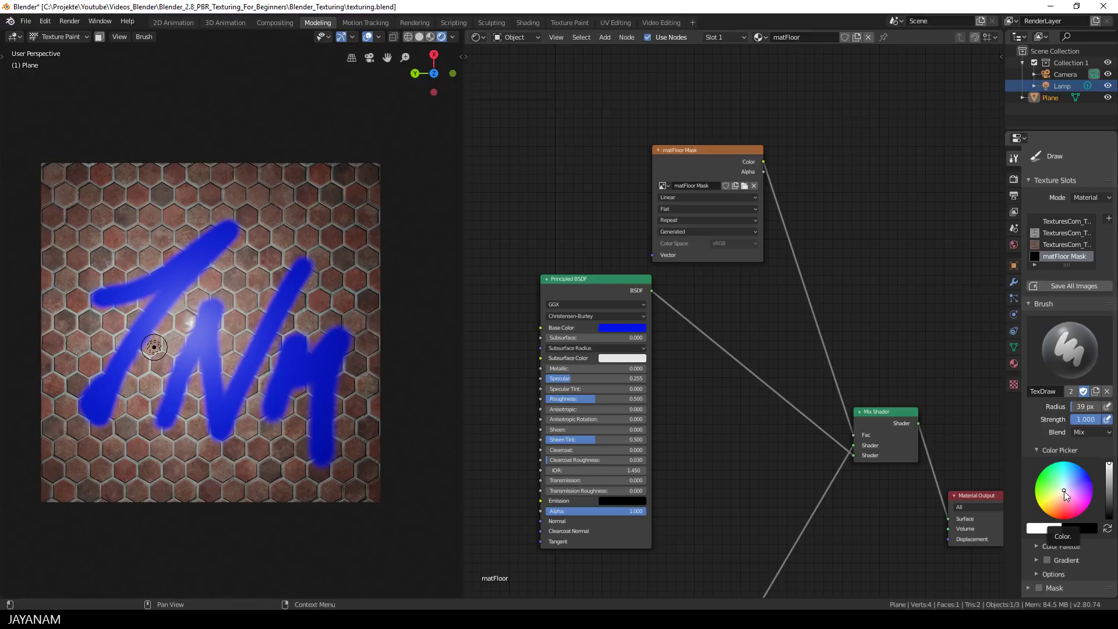
Step: Raise texture paint overlay opacity to 1.000 with the matFloor Mask slot selected
left_click(379, 36)
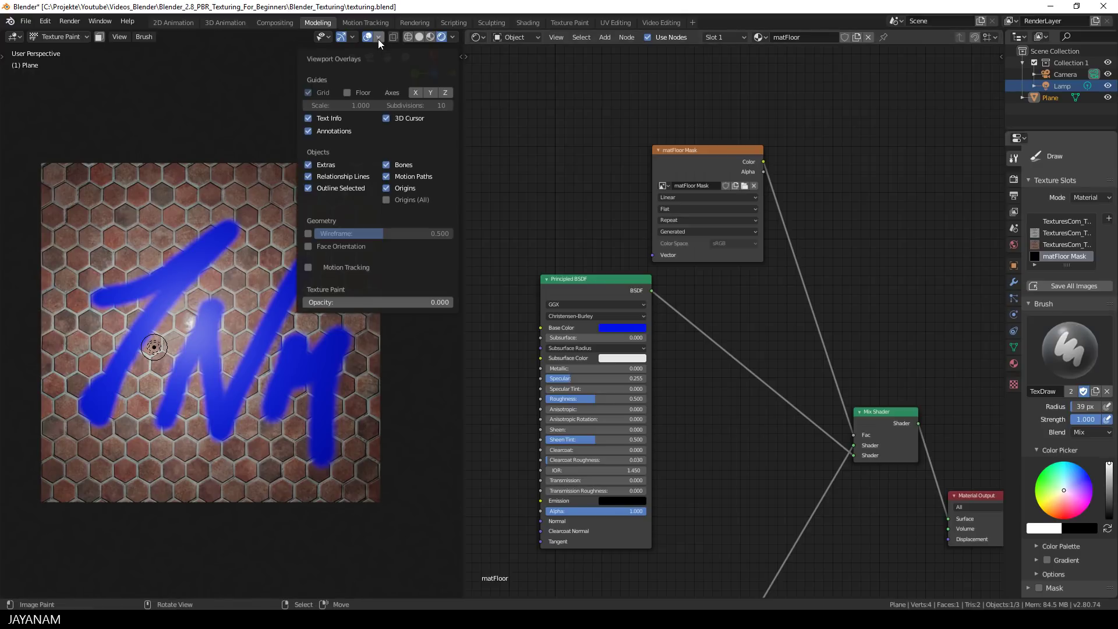
left_click_drag(356, 310, 387, 305)
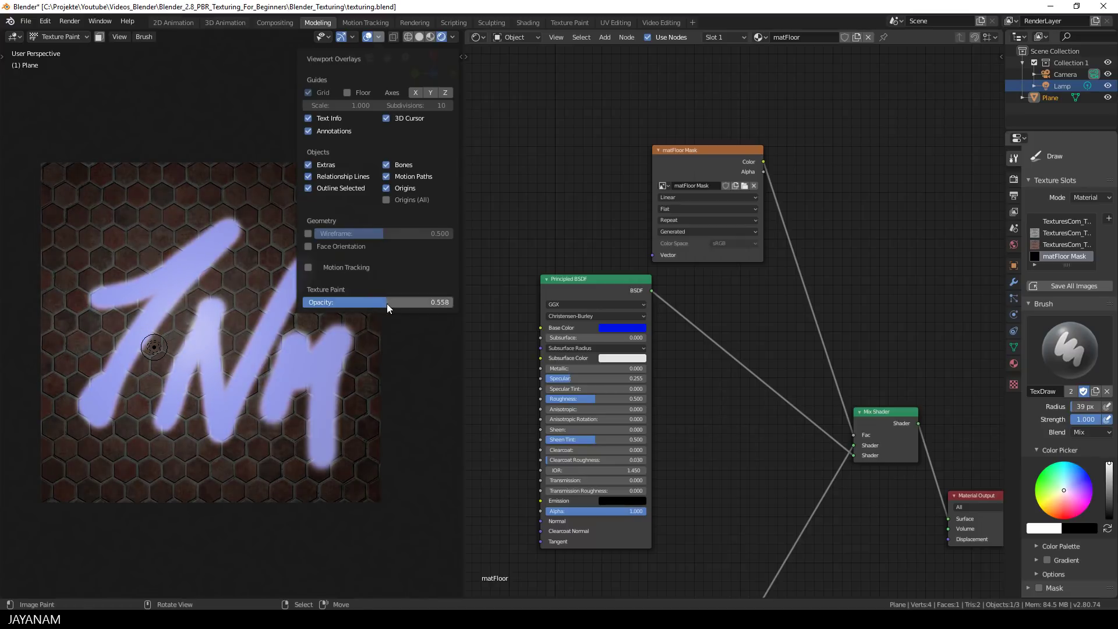
left_click(1058, 232)
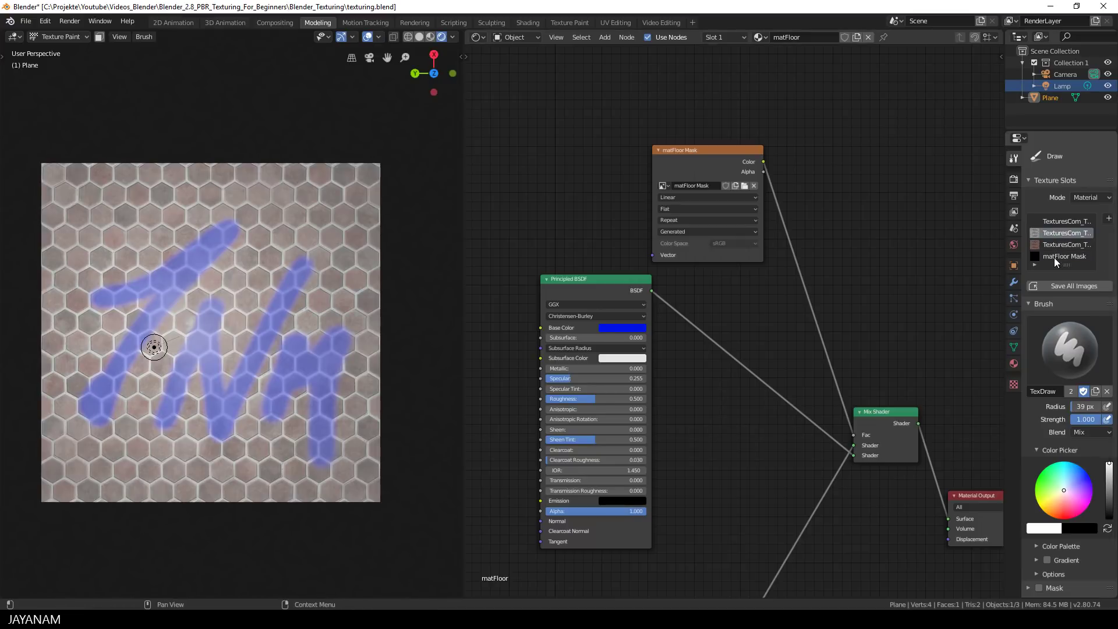
left_click(1054, 257)
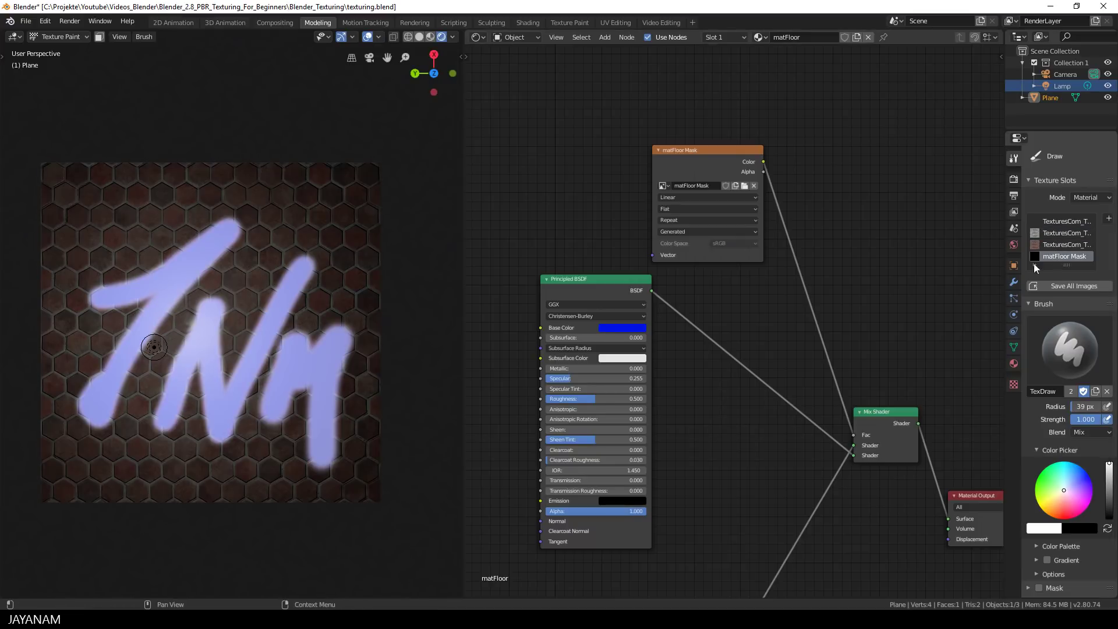
left_click(380, 41)
left_click_drag(389, 302, 451, 302)
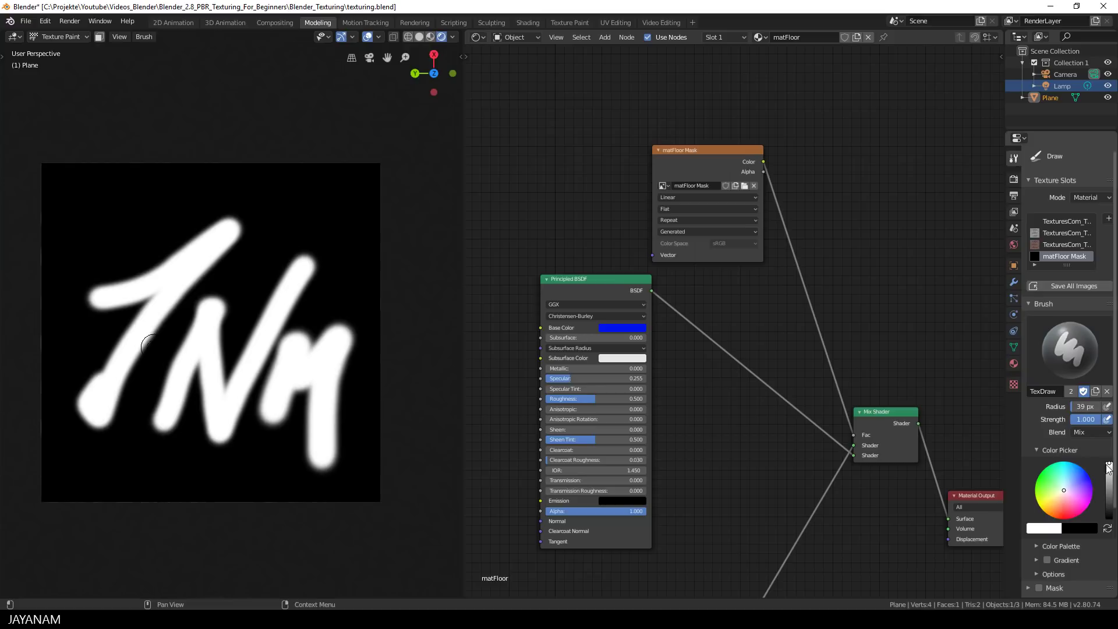
Step: Paint black with a 23 px brush along the white strokes' edges to trim them
left_click_drag(1109, 466, 1101, 524)
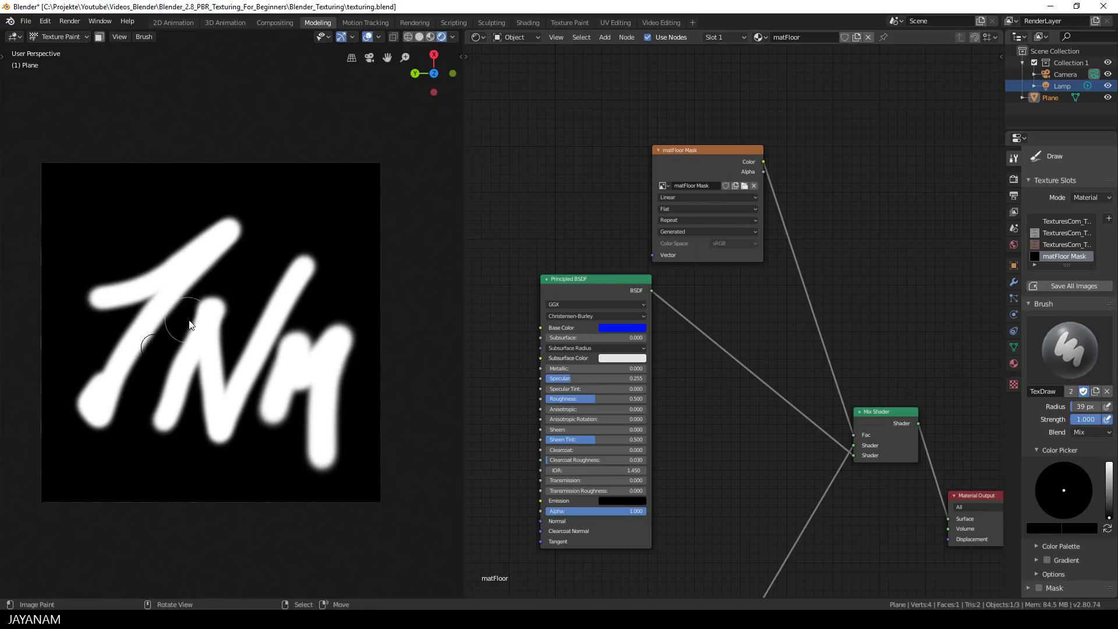
scroll(192, 328, "up", 1)
key("f")
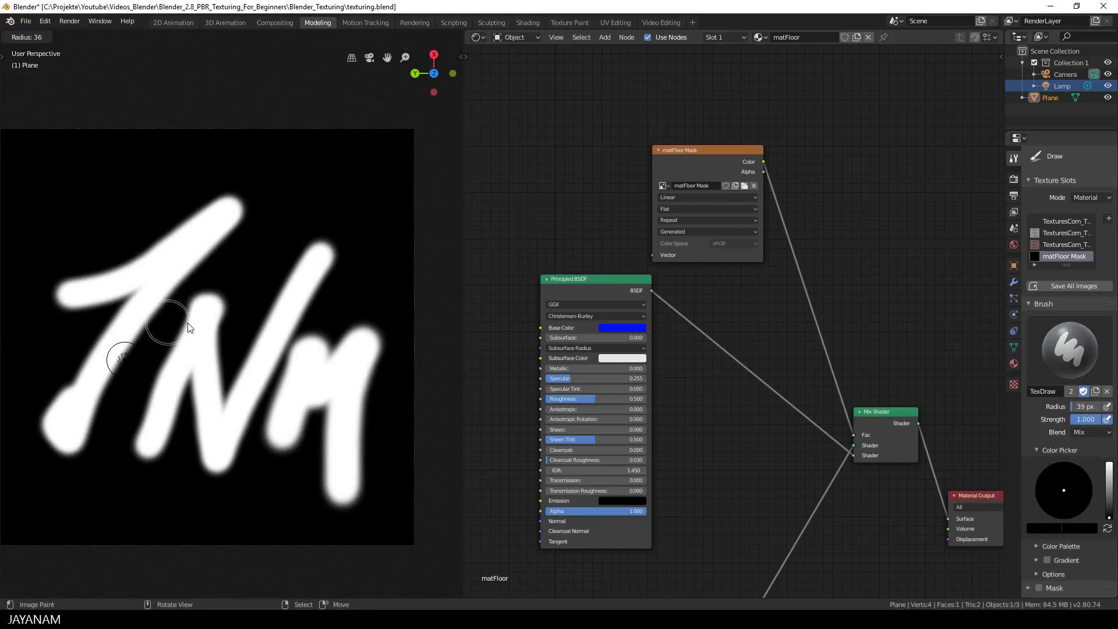
left_click(190, 306)
mouse_move(190, 306)
left_mouse_down()
mouse_move(119, 451)
mouse_move(229, 180)
mouse_move(379, 227)
mouse_move(368, 513)
mouse_move(301, 424)
mouse_move(200, 499)
mouse_move(59, 392)
mouse_move(71, 356)
mouse_move(56, 377)
left_mouse_up()
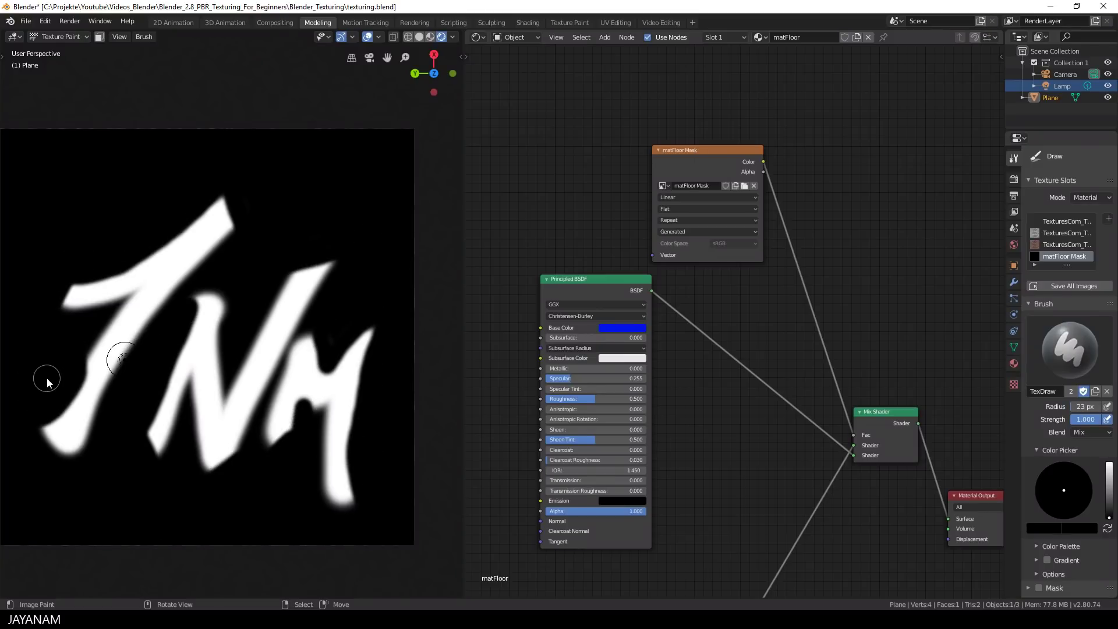
Step: Hide the mask overlay, shorten the M's right leg, and lower Roughness to 0.336
left_click(379, 37)
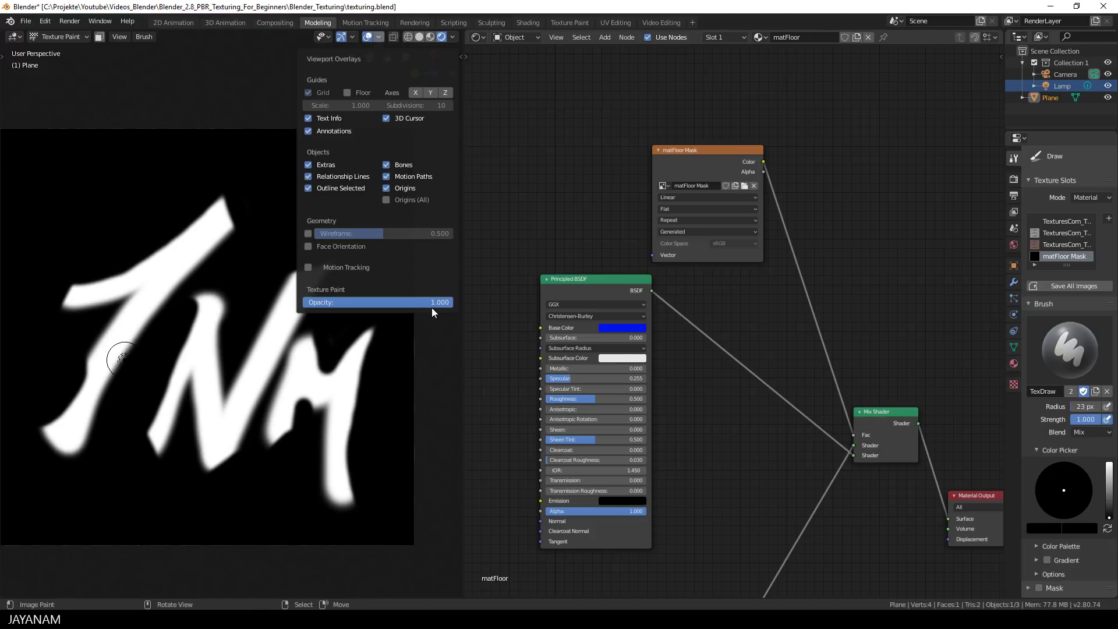
left_click_drag(434, 302, 304, 303)
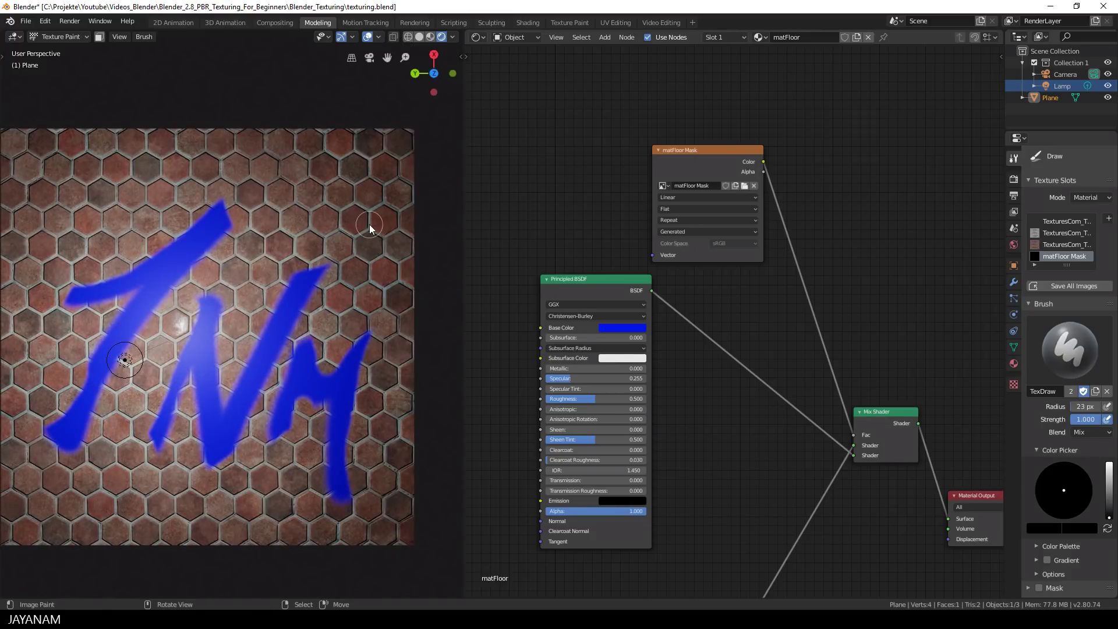
left_click_drag(338, 503, 336, 511)
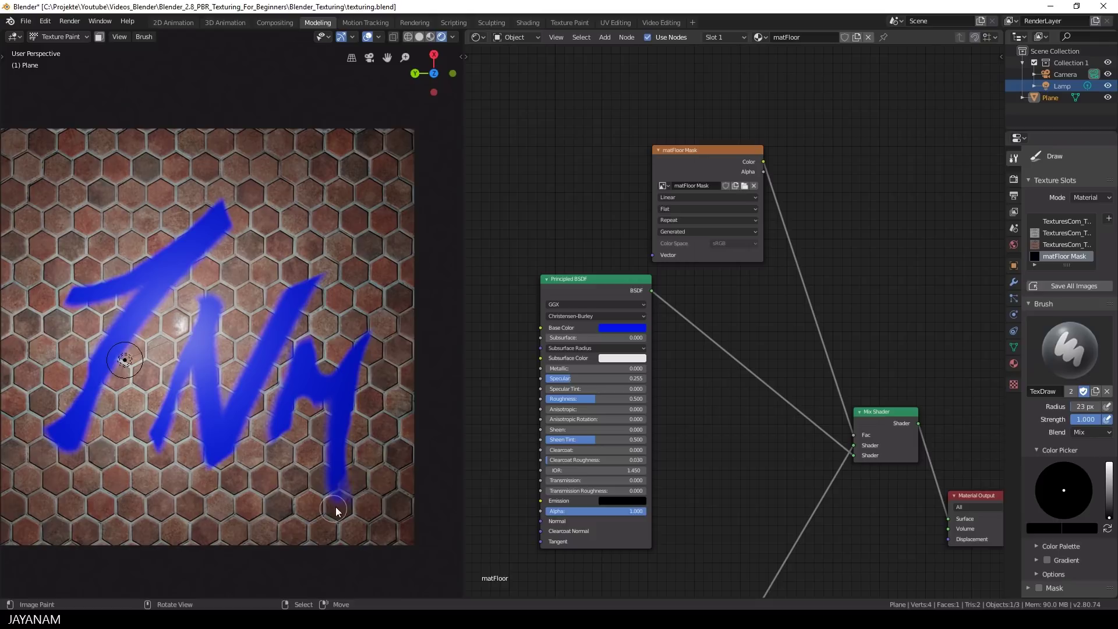
mouse_move(218, 295)
middle_mouse_down()
mouse_move(215, 250)
mouse_move(273, 269)
mouse_move(200, 282)
middle_mouse_up()
left_click_drag(589, 399, 568, 399)
Step: Orbit and zoom around the plane to inspect the blue strokes from several angles
scroll(669, 390, "down", 1)
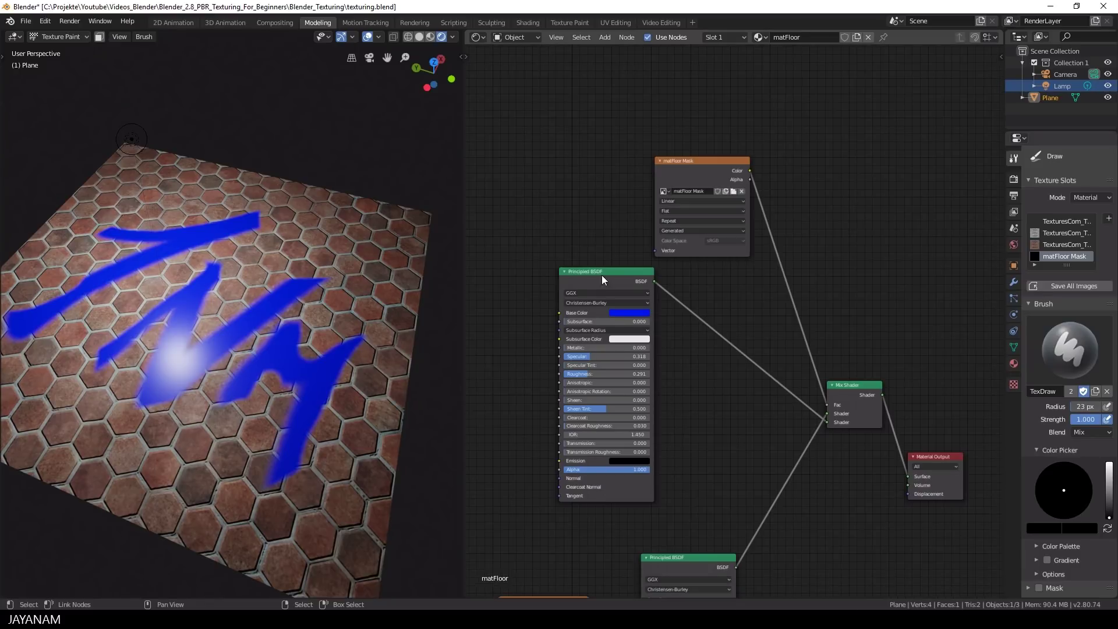
mouse_move(384, 314)
middle_mouse_down()
mouse_move(369, 337)
mouse_move(348, 339)
middle_mouse_up()
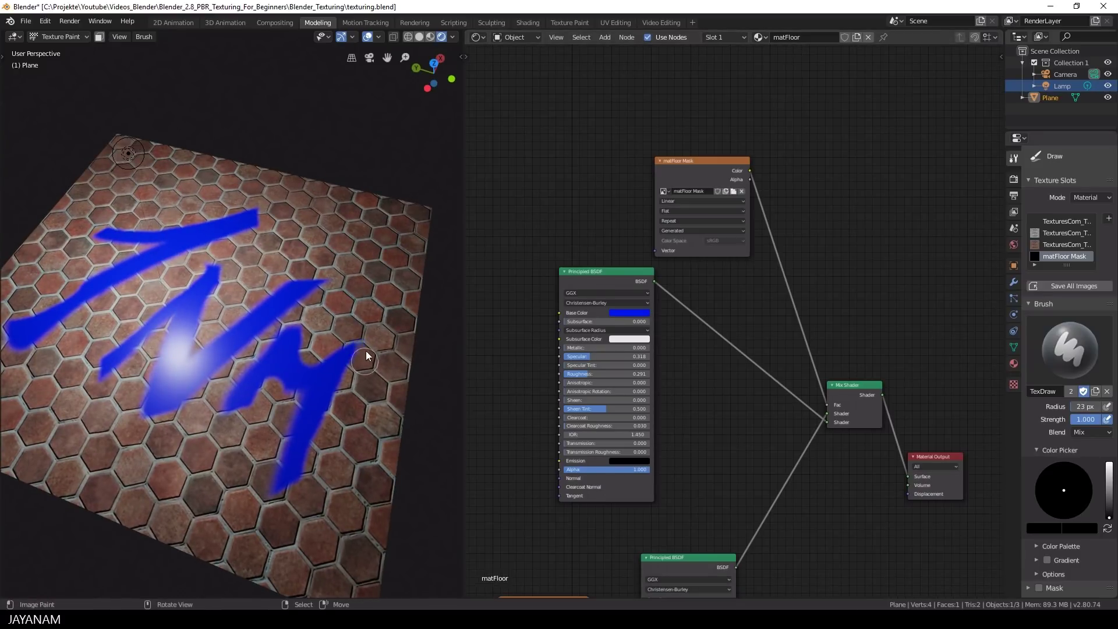
middle_click_drag(303, 493, 163, 396)
scroll(163, 396, "up", 3)
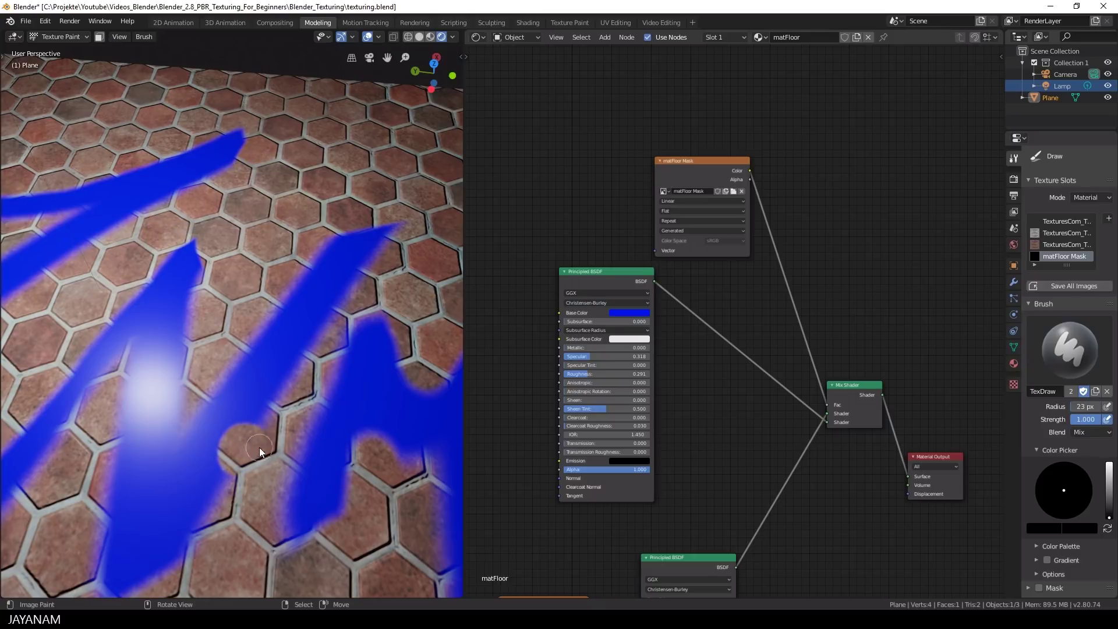
scroll(260, 449, "down", 4)
middle_click_drag(259, 449, 292, 430)
scroll(292, 429, "up", 2)
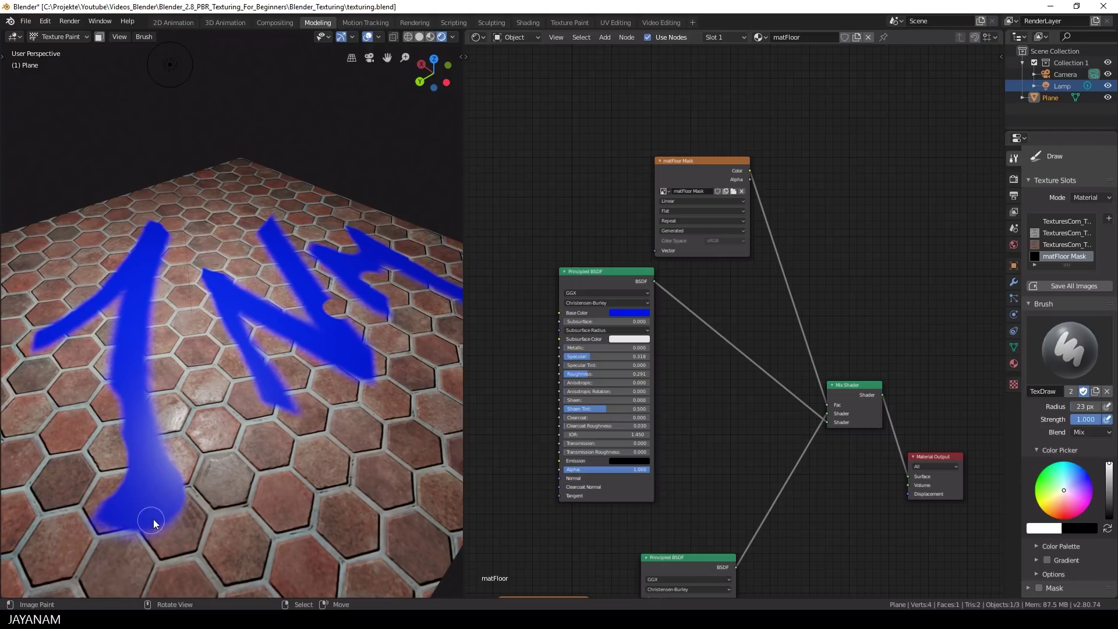
middle_click_drag(140, 522, 100, 402)
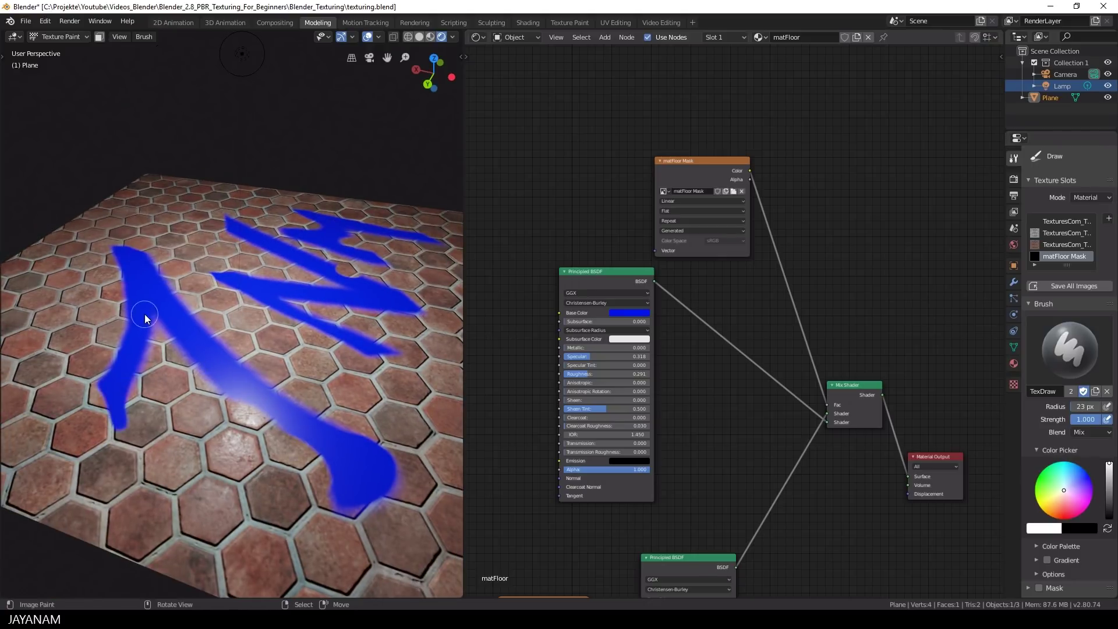
middle_click_drag(145, 317, 229, 220)
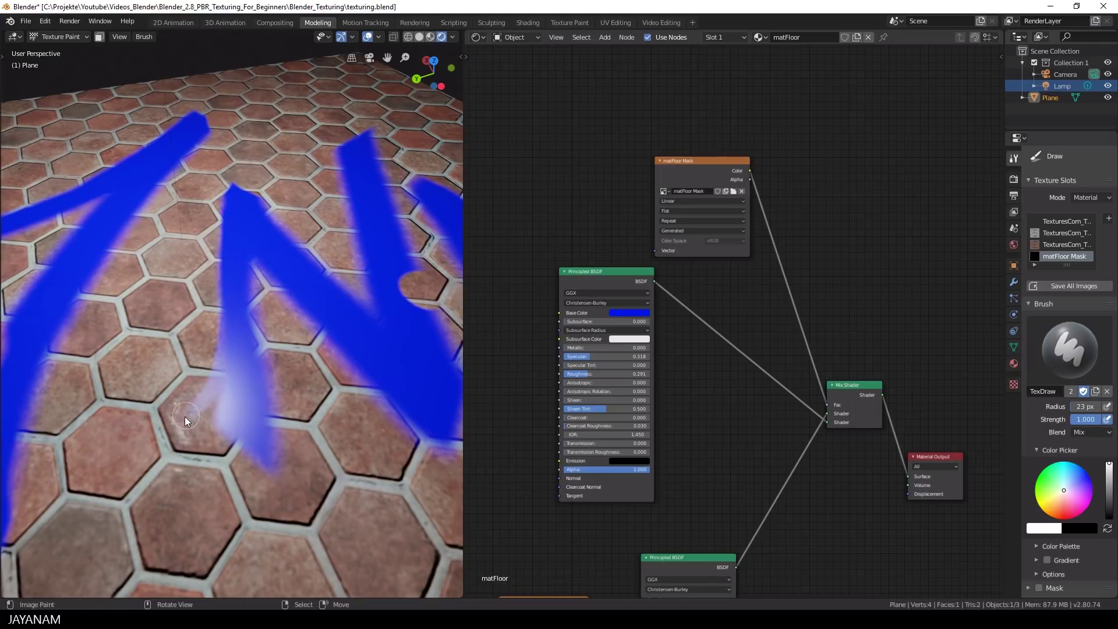
scroll(225, 394, "down", 3)
middle_click_drag(210, 381, 197, 370)
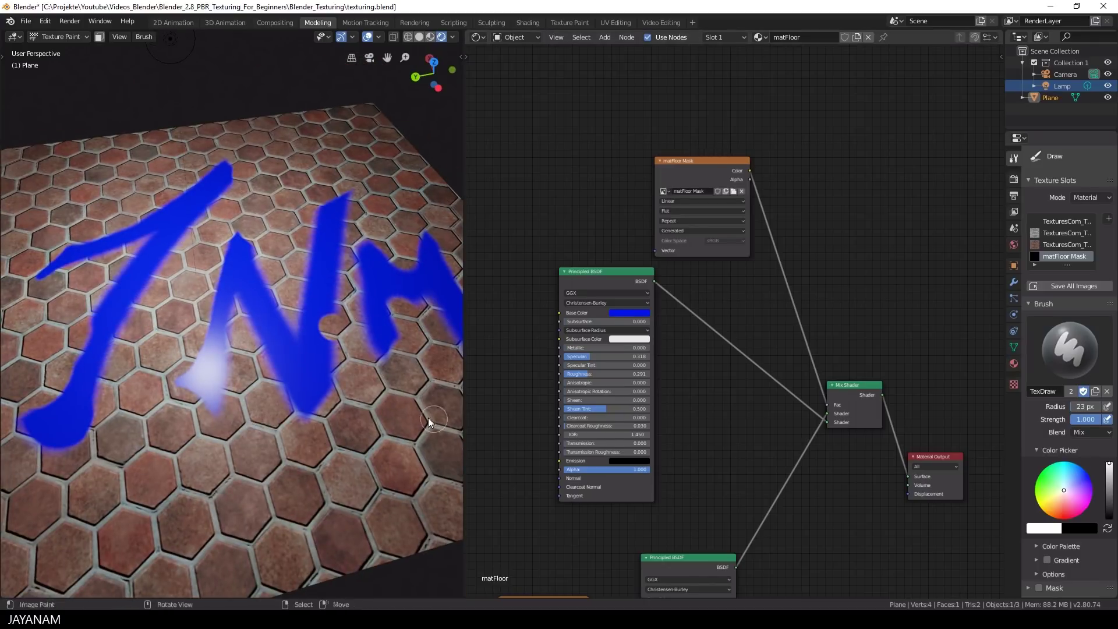
middle_click_drag(429, 423, 280, 408)
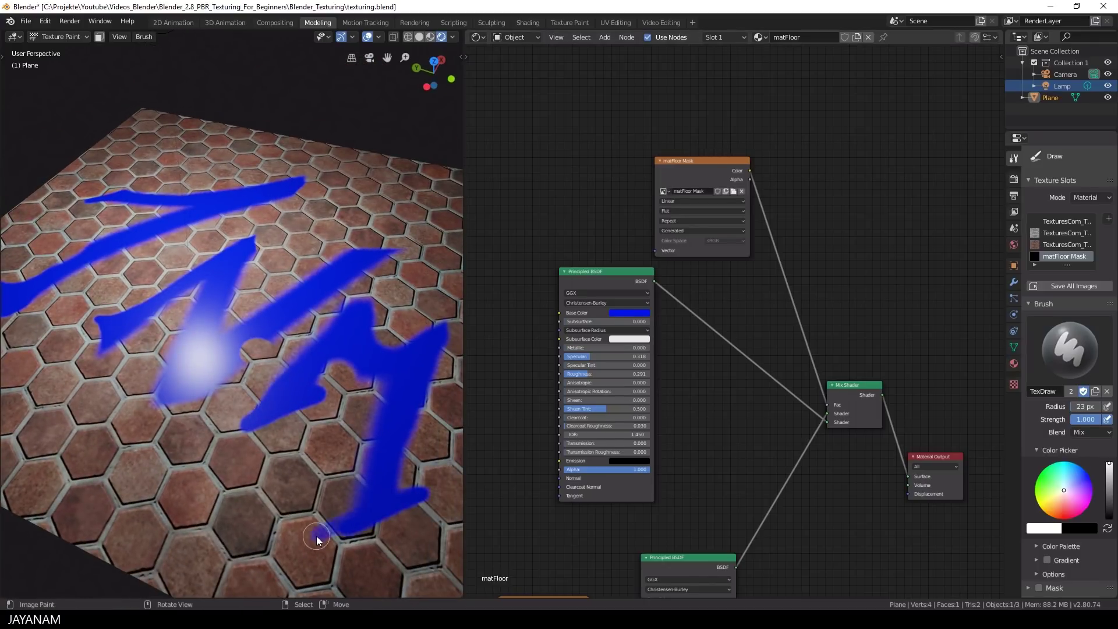
scroll(379, 405, "down", 3)
scroll(349, 375, "up", 5)
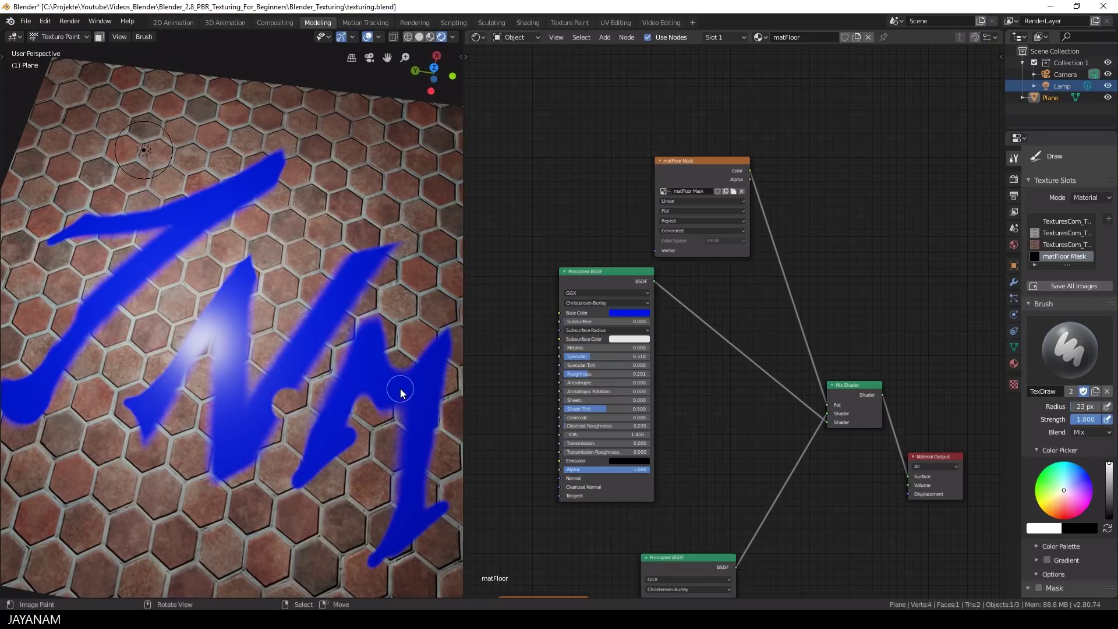
scroll(379, 424, "down", 4)
middle_click_drag(375, 425, 444, 421)
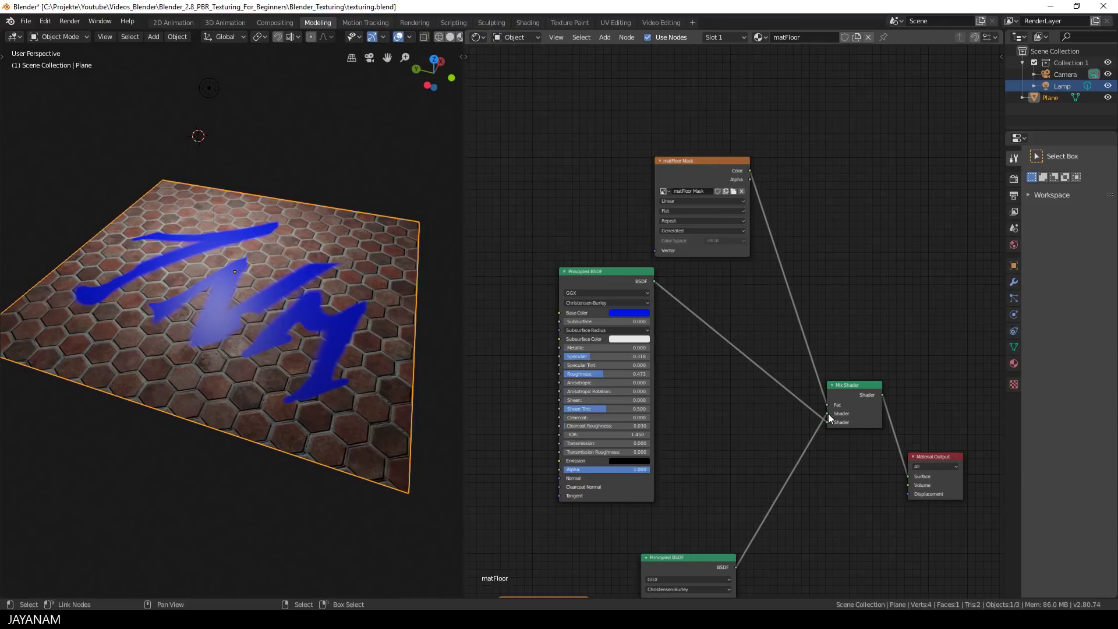
Step: Preview the tile shader alone, then reconnect the Mix Shader to Material Output Surface
left_click_drag(828, 414, 909, 476)
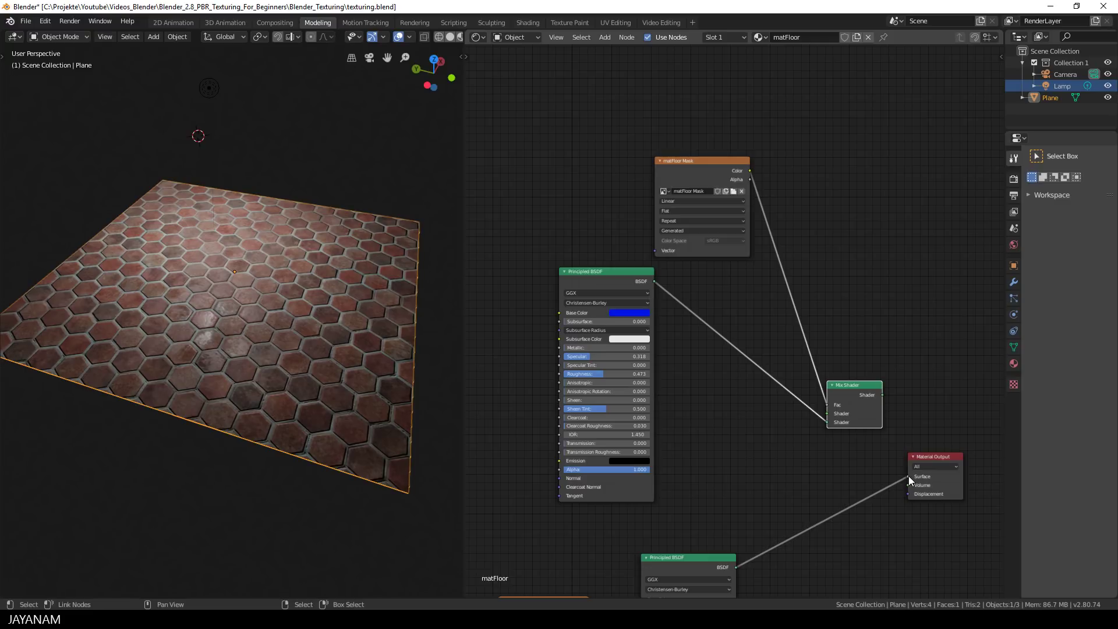
left_click_drag(909, 477, 828, 421)
middle_click_drag(491, 445, 357, 379)
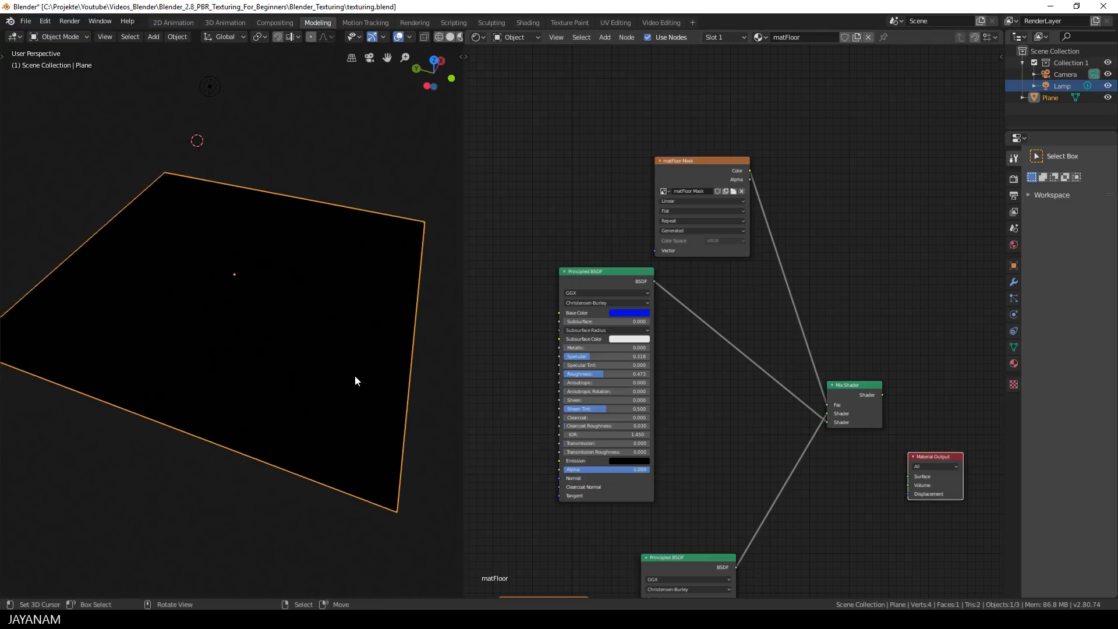
left_click_drag(883, 396, 893, 413)
left_click_drag(909, 475, 909, 476)
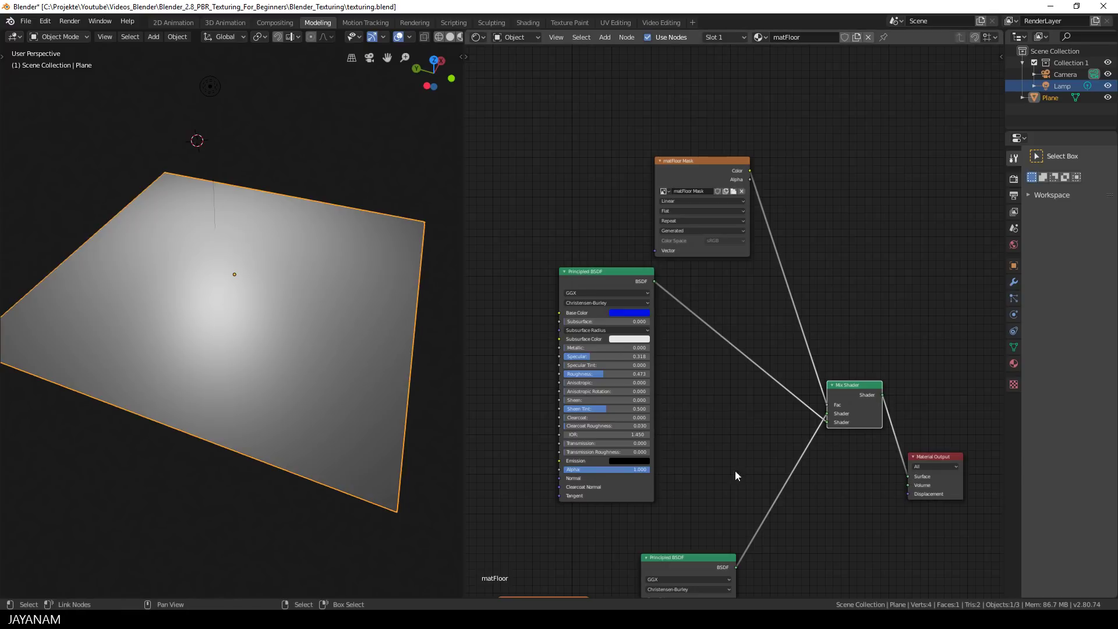
mouse_move(323, 316)
middle_mouse_down()
mouse_move(354, 320)
mouse_move(285, 306)
mouse_move(424, 355)
mouse_move(398, 362)
mouse_move(325, 323)
middle_mouse_up()
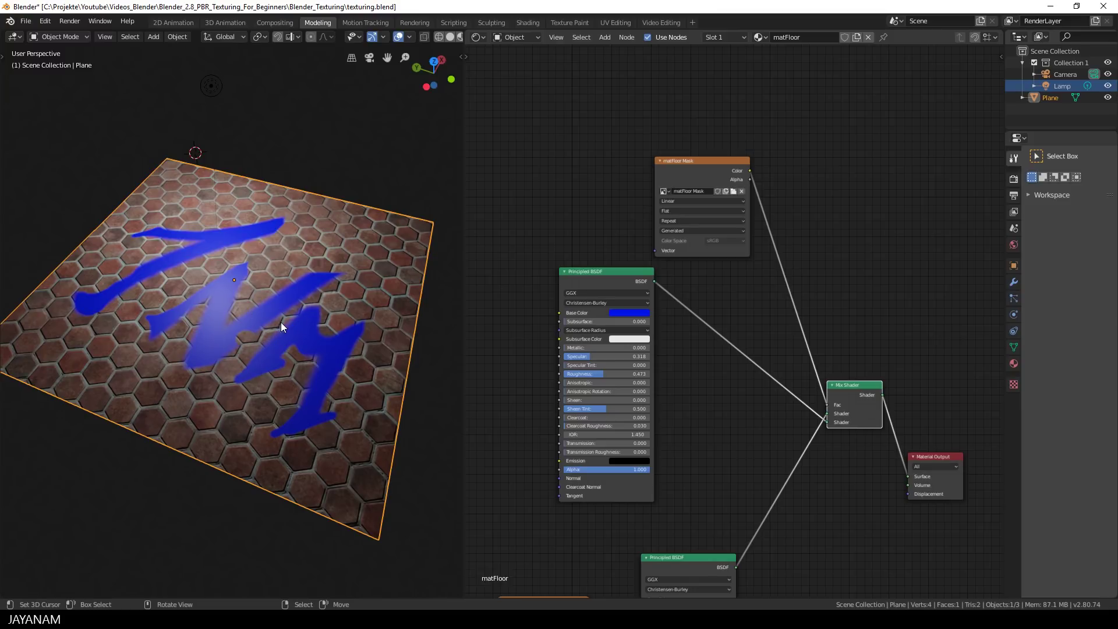
Step: Move the Normal Map node up and connect it to the blue Principled BSDF's Normal input
middle_click_drag(522, 437, 654, 206)
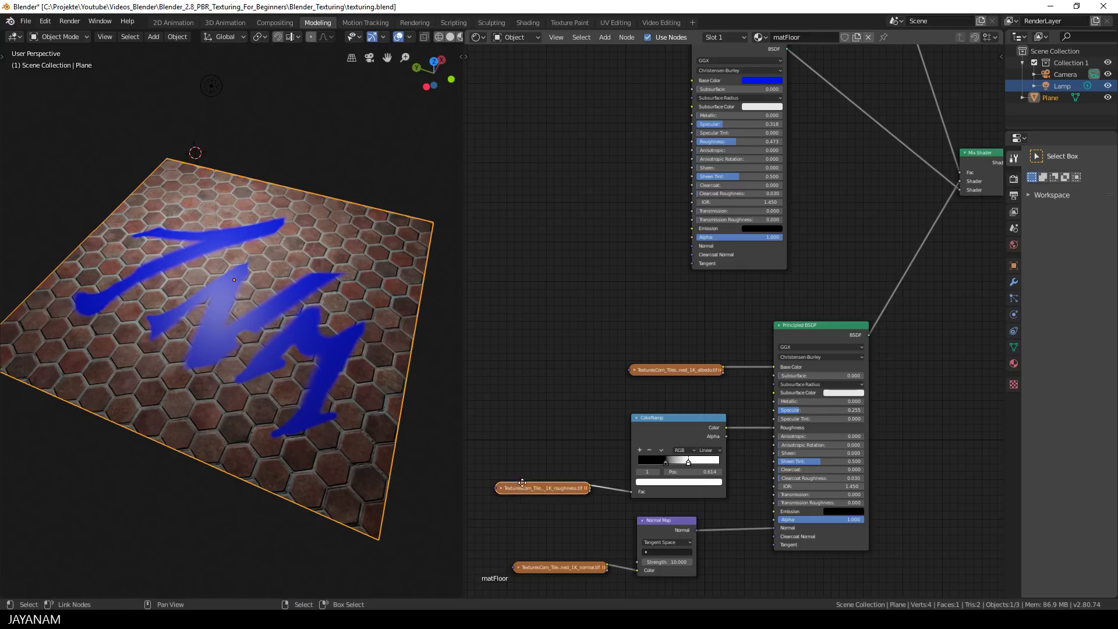
left_click_drag(541, 488, 450, 486)
left_click_drag(668, 519, 691, 246)
middle_click_drag(327, 282, 232, 268)
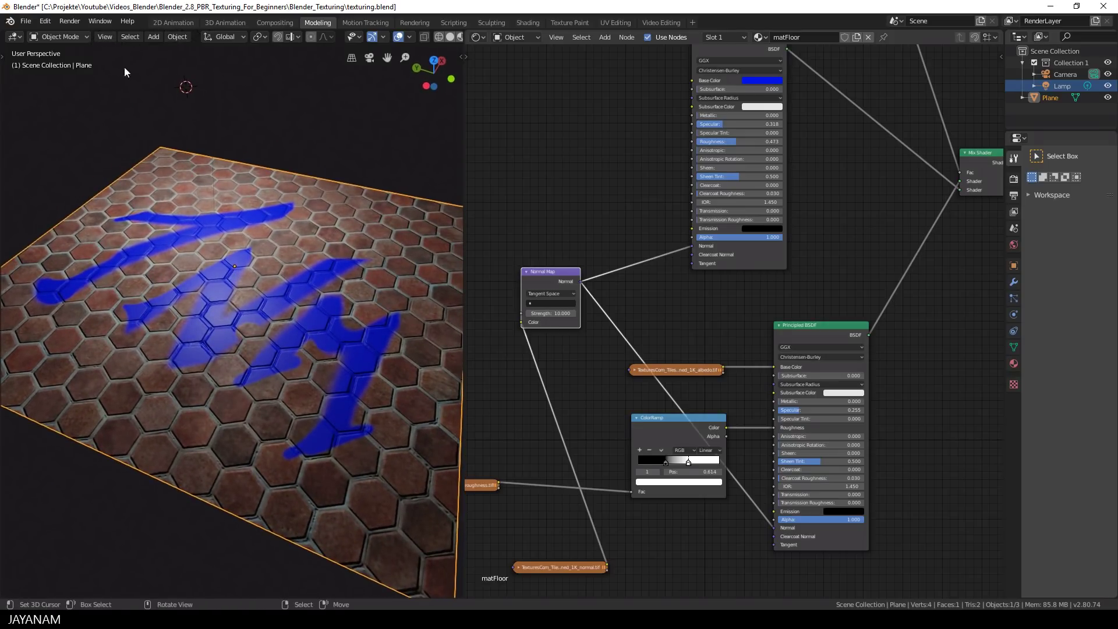
middle_click_drag(124, 72, 205, 107)
left_click(213, 88)
Step: Move the lamp by −3.96 m X, −0.122 m Y, −1.79 m Z
key("g")
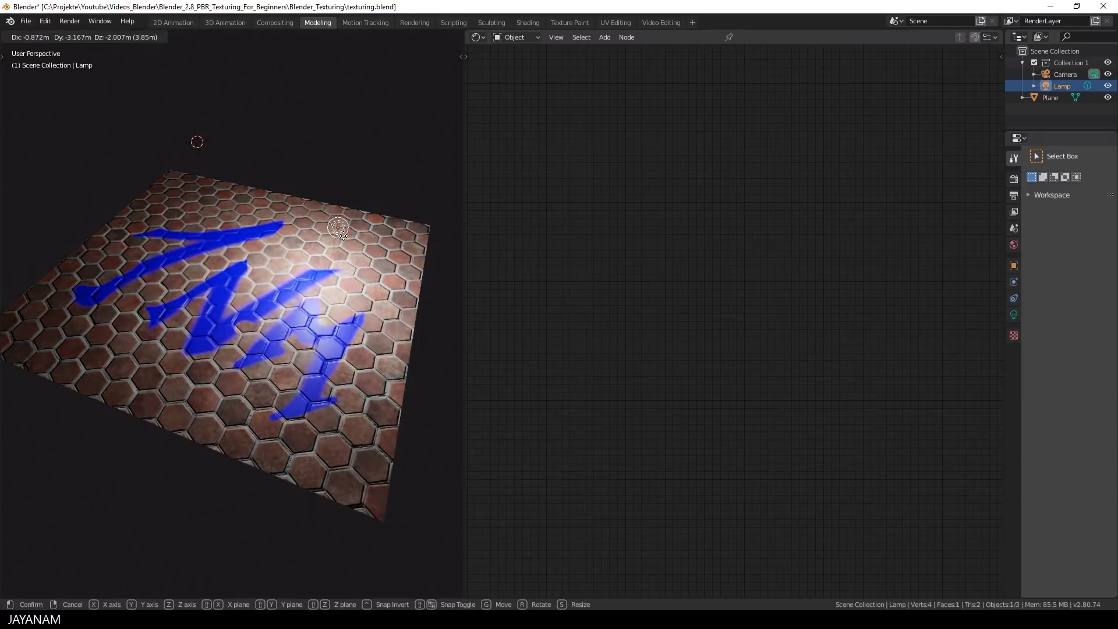
left_click(182, 219)
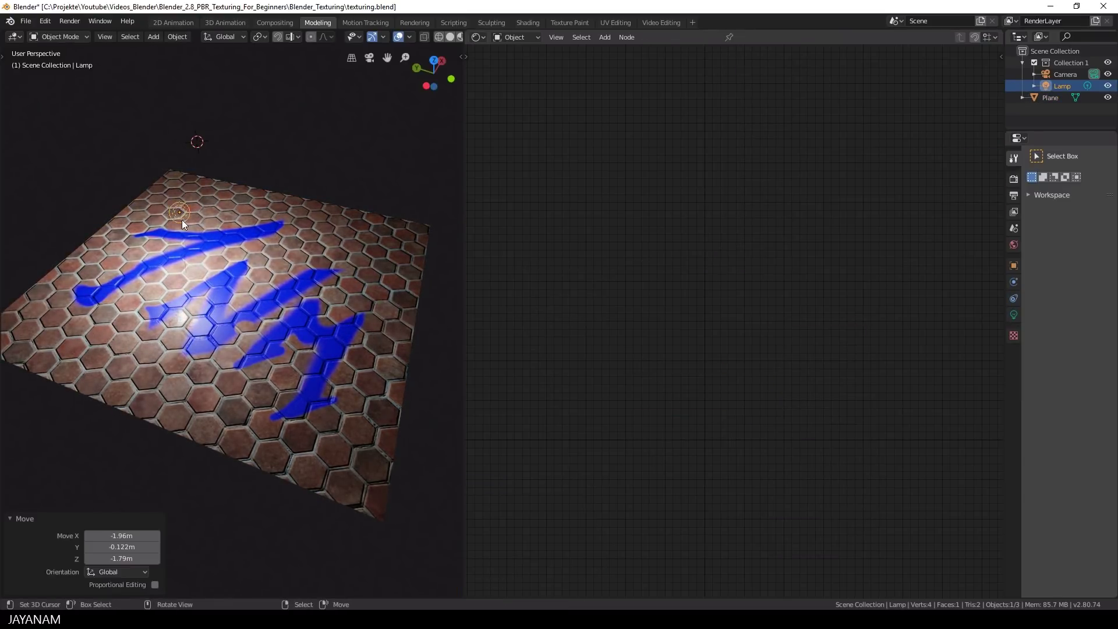
middle_click_drag(182, 219, 259, 255)
key("g")
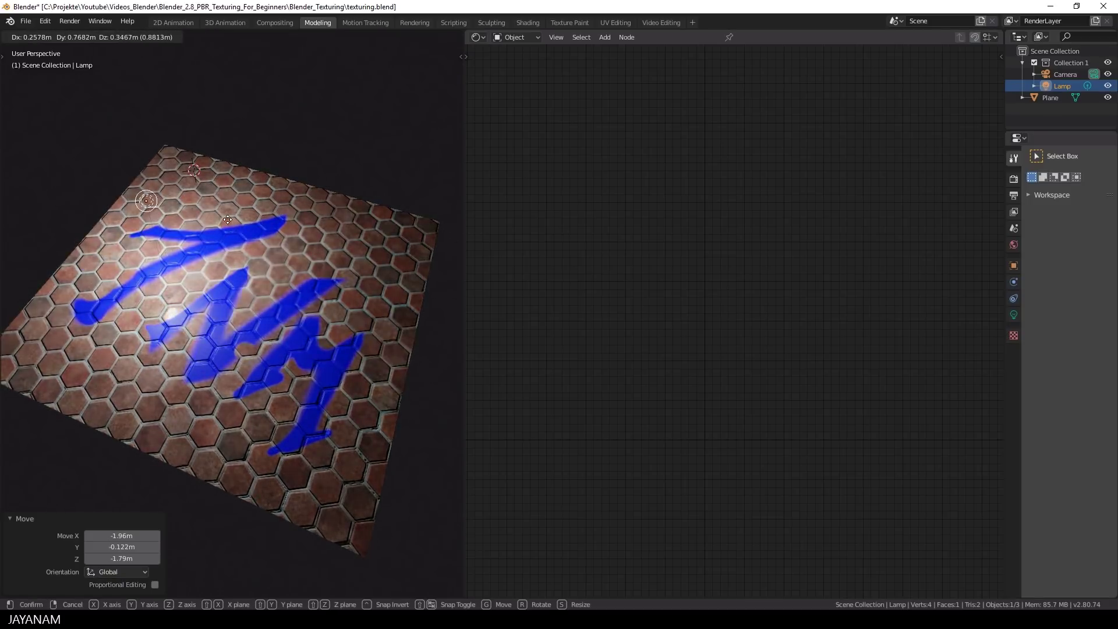
left_click(297, 236)
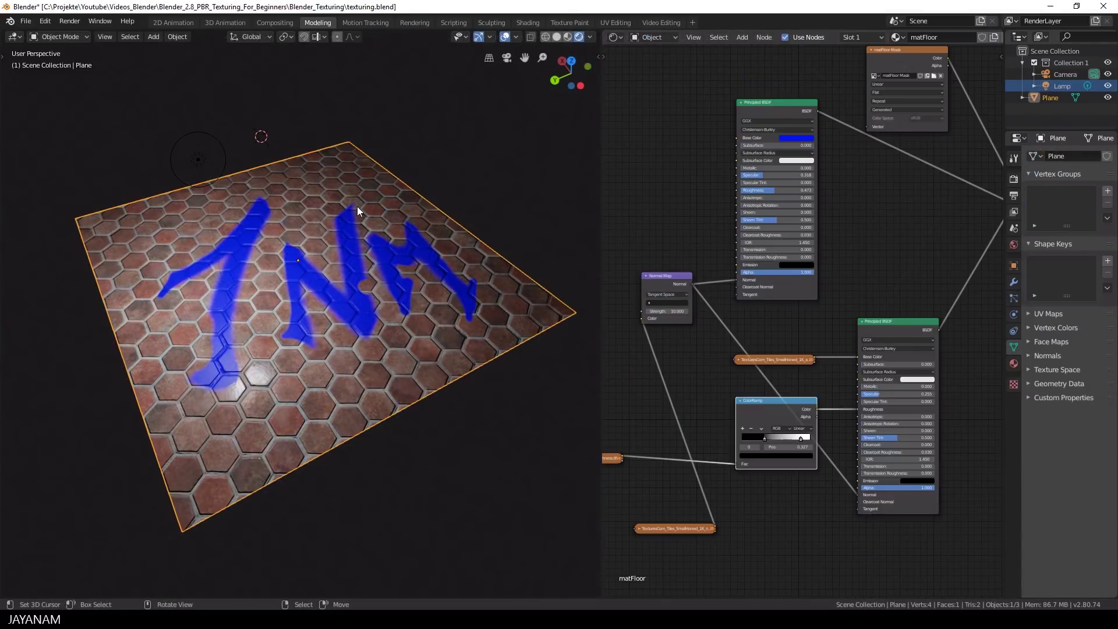
Step: Try red Base Color, lower the paint's Roughness, then set Base Color back to blue
left_click(796, 137)
left_click(809, 87)
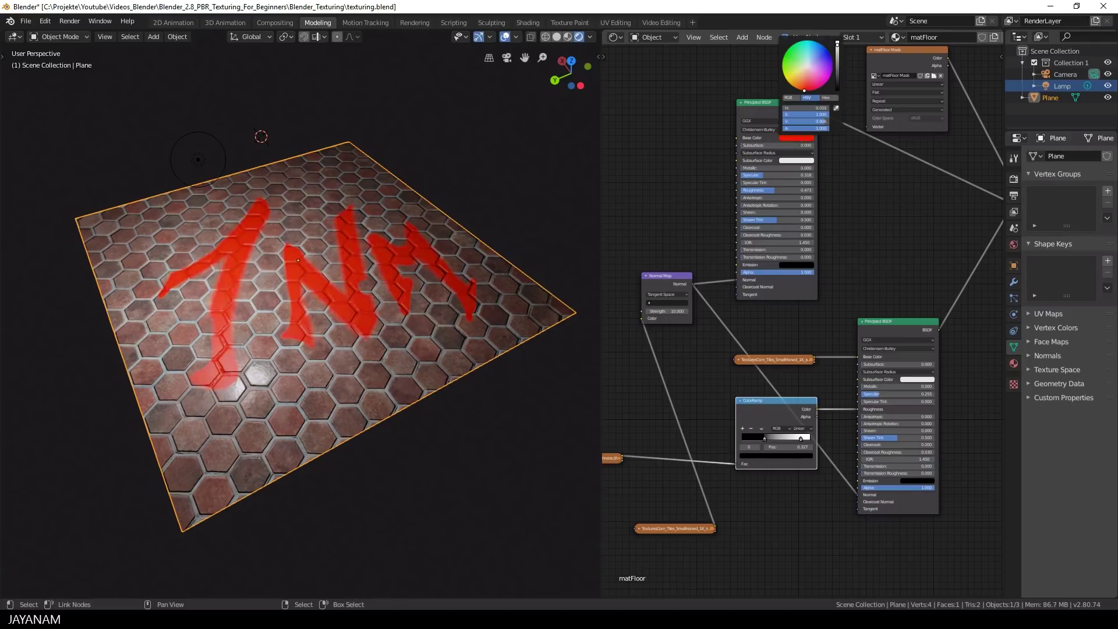
middle_click_drag(478, 198, 532, 200)
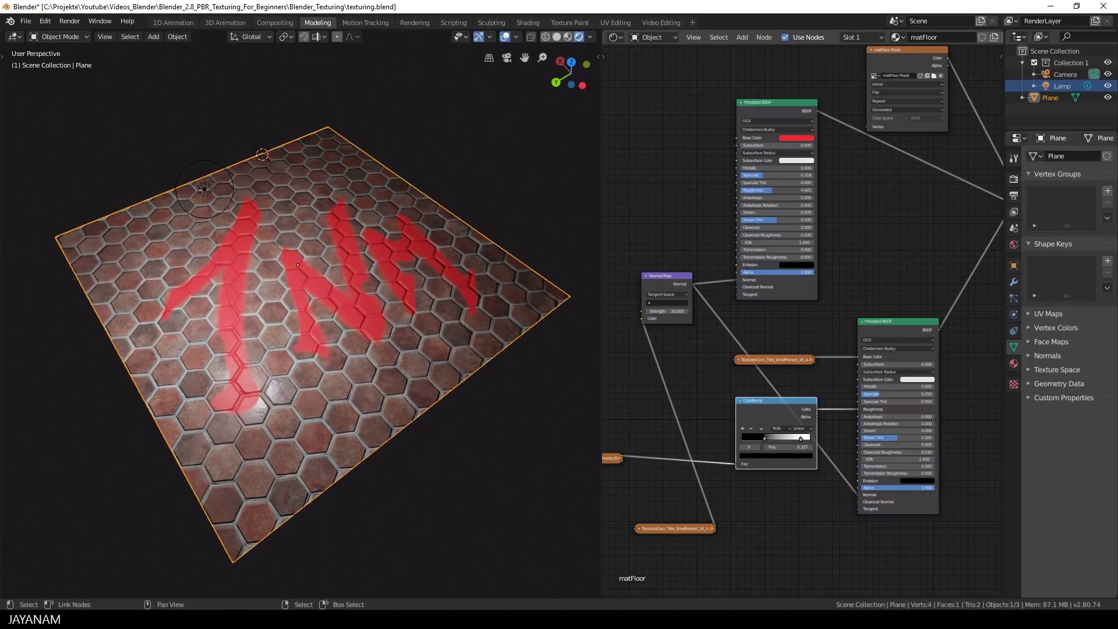
left_click_drag(778, 190, 757, 190)
middle_click_drag(443, 221, 407, 247)
left_click_drag(777, 189, 764, 189)
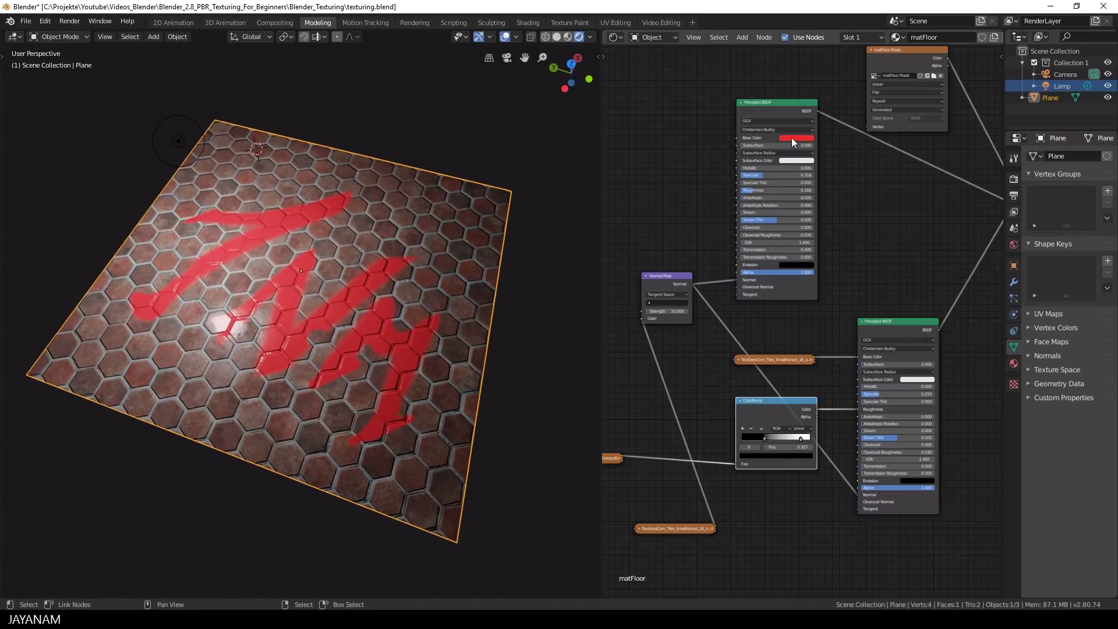
left_click(796, 137)
left_click(793, 61)
mouse_move(793, 60)
left_mouse_down()
mouse_move(810, 44)
mouse_move(795, 82)
mouse_move(830, 53)
left_mouse_up()
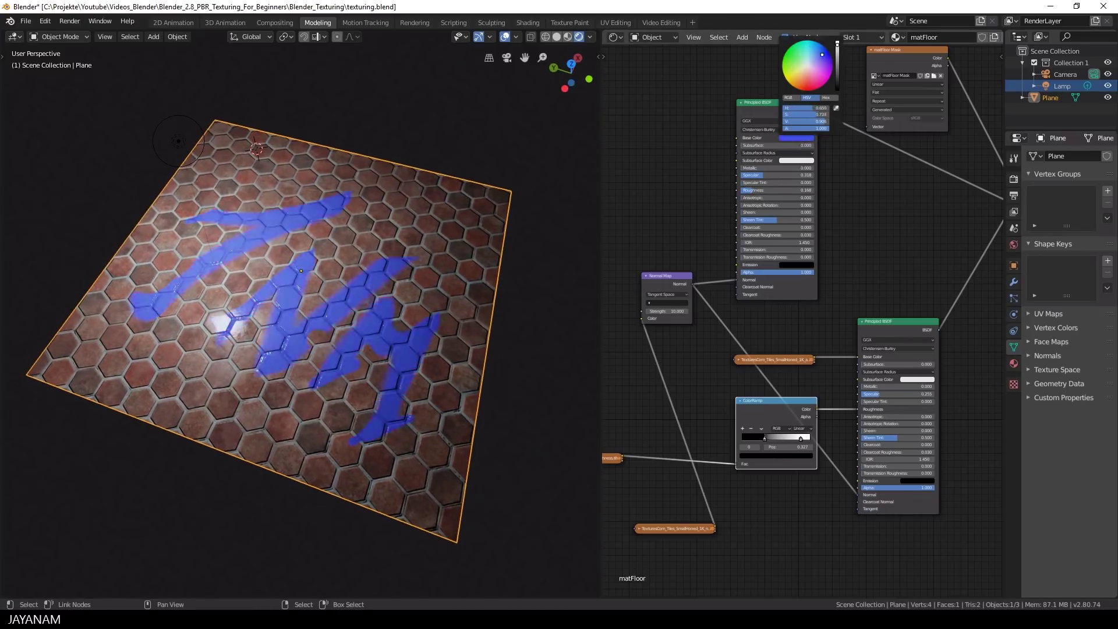